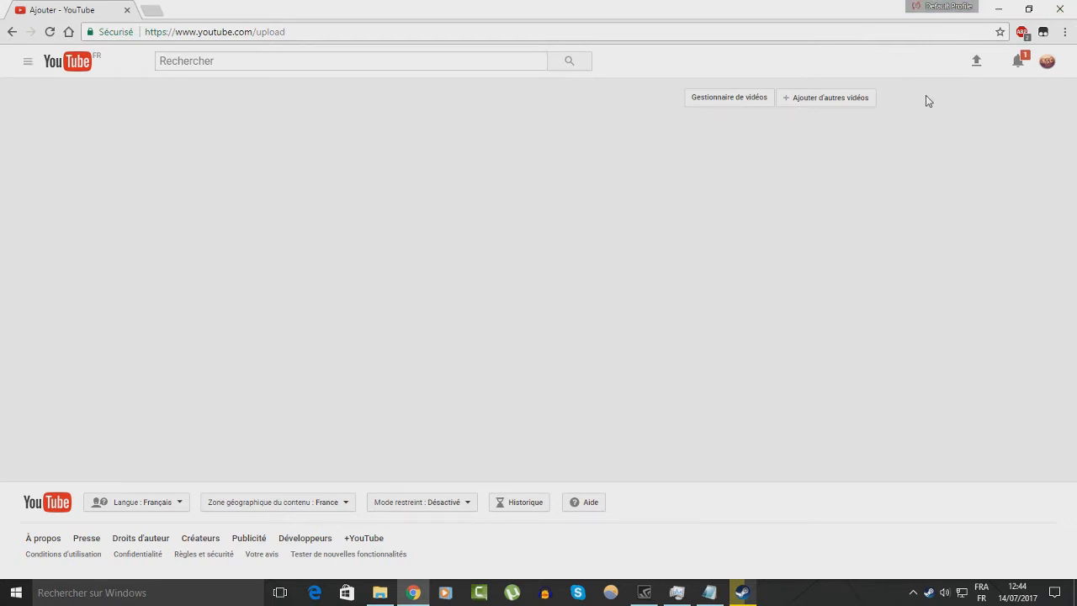
# - Upload the video file découverte.mp4 from the TSG folder
pyautogui.click(979, 68)
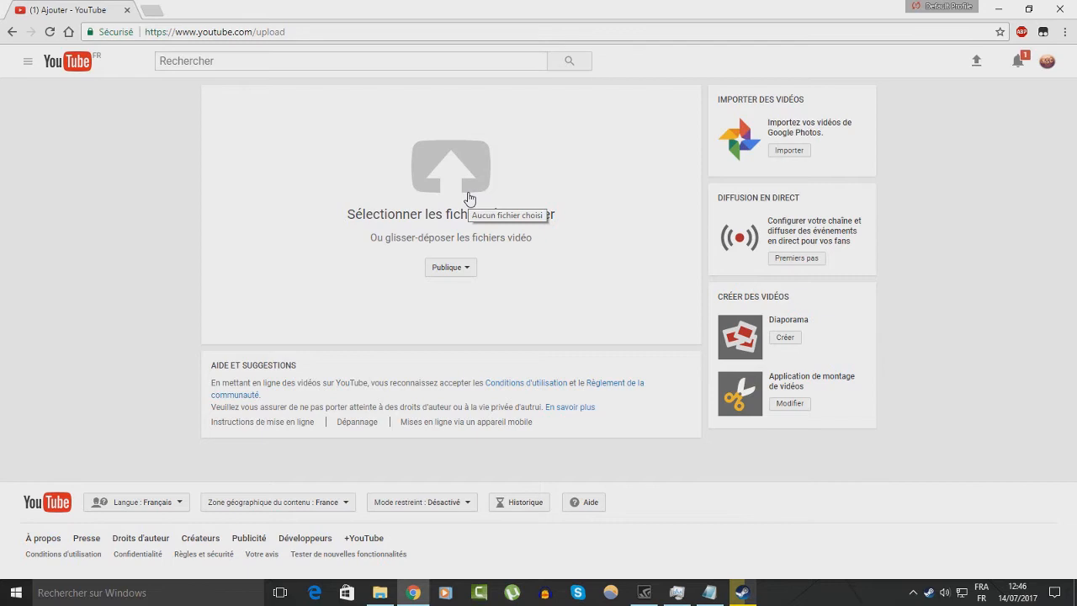
pyautogui.click(469, 199)
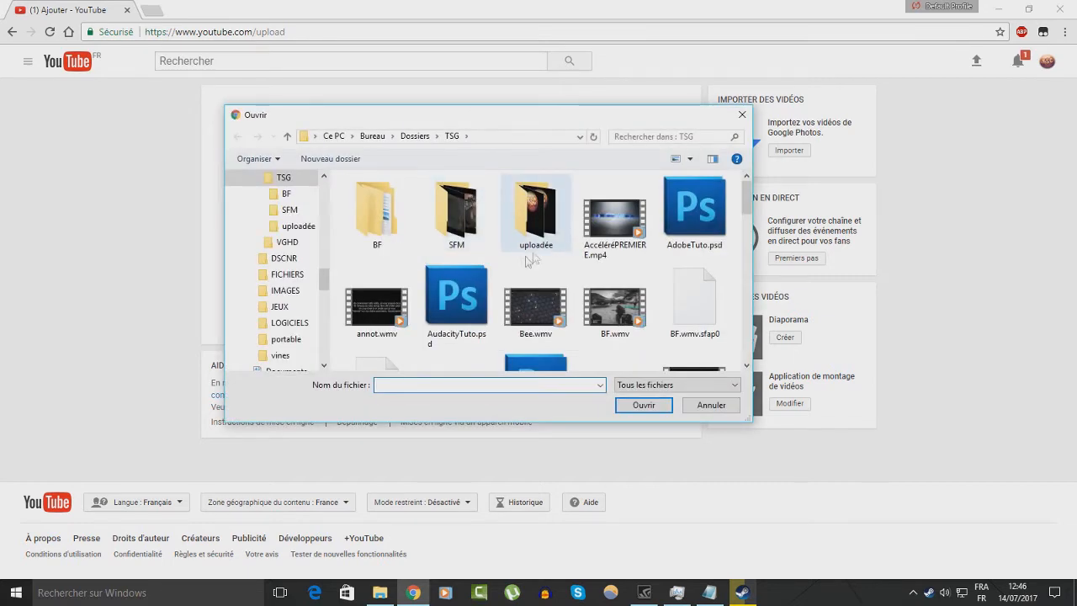
pyautogui.scroll(-3, 530, 259)
pyautogui.click(441, 257)
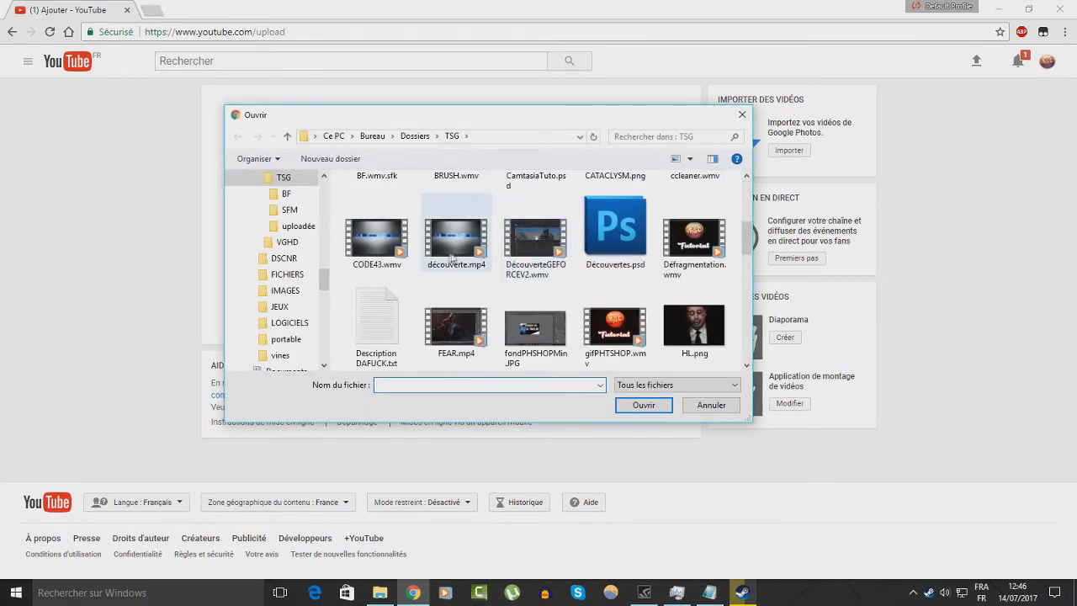
pyautogui.doubleClick(449, 234)
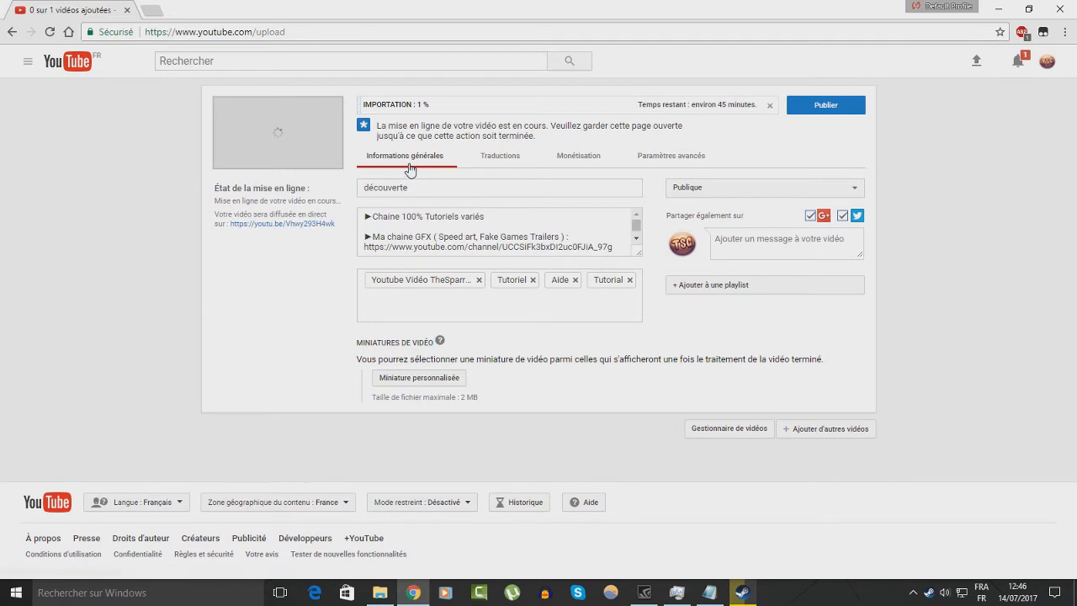
# - Review the title, description and tag fields in the video's general information
pyautogui.moveTo(419, 192); pyautogui.dragTo(362, 189)
pyautogui.click(434, 188)
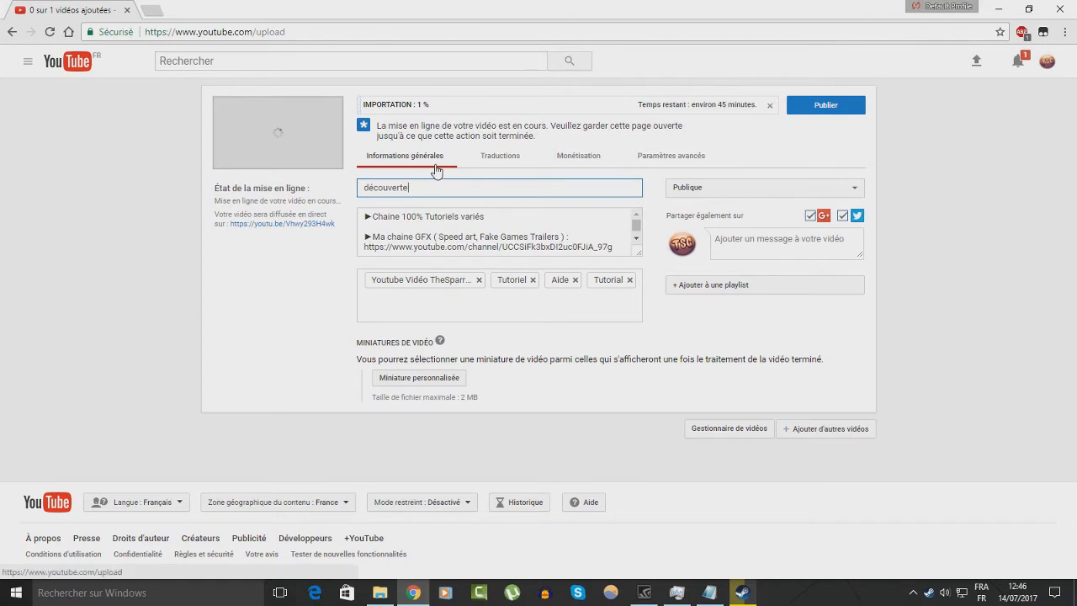
pyautogui.click(437, 217)
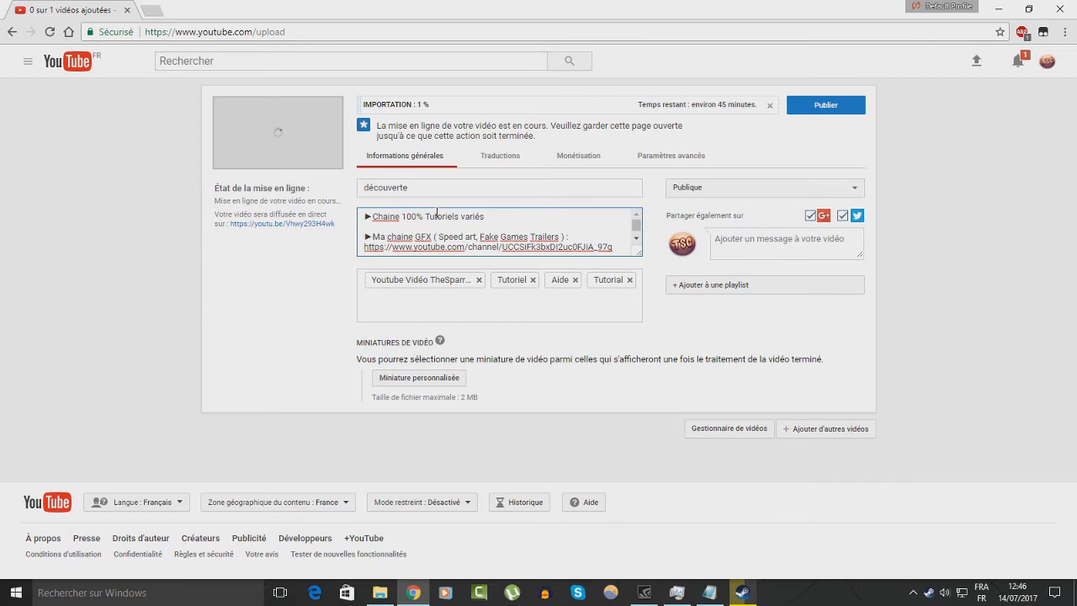
pyautogui.click(438, 308)
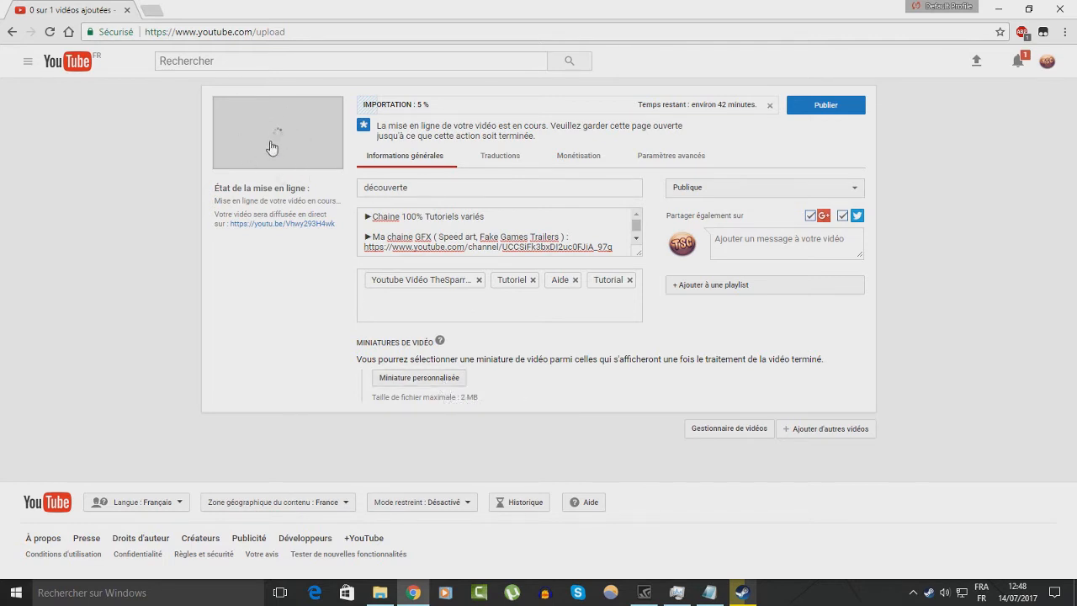
# - Switch the video's visibility to Planifiée and back to Publique
pyautogui.click(743, 189)
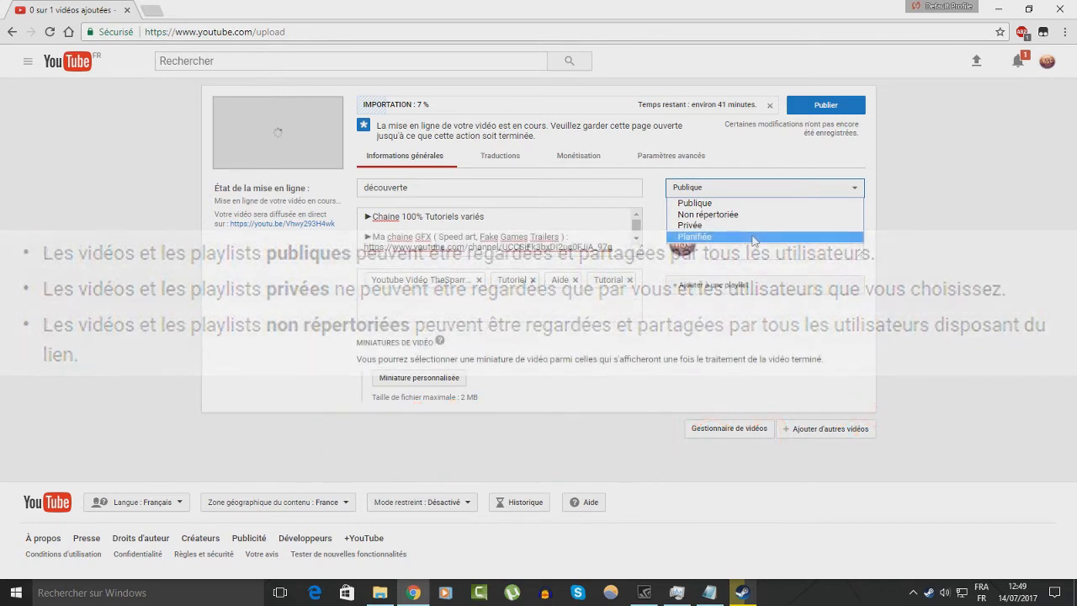
pyautogui.click(754, 238)
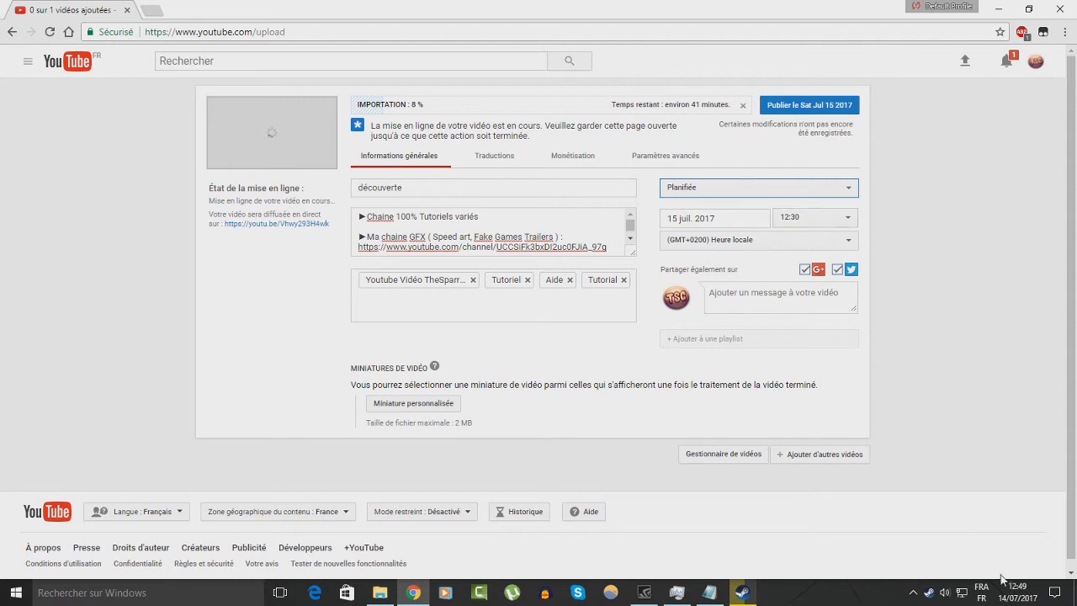
pyautogui.click(776, 199)
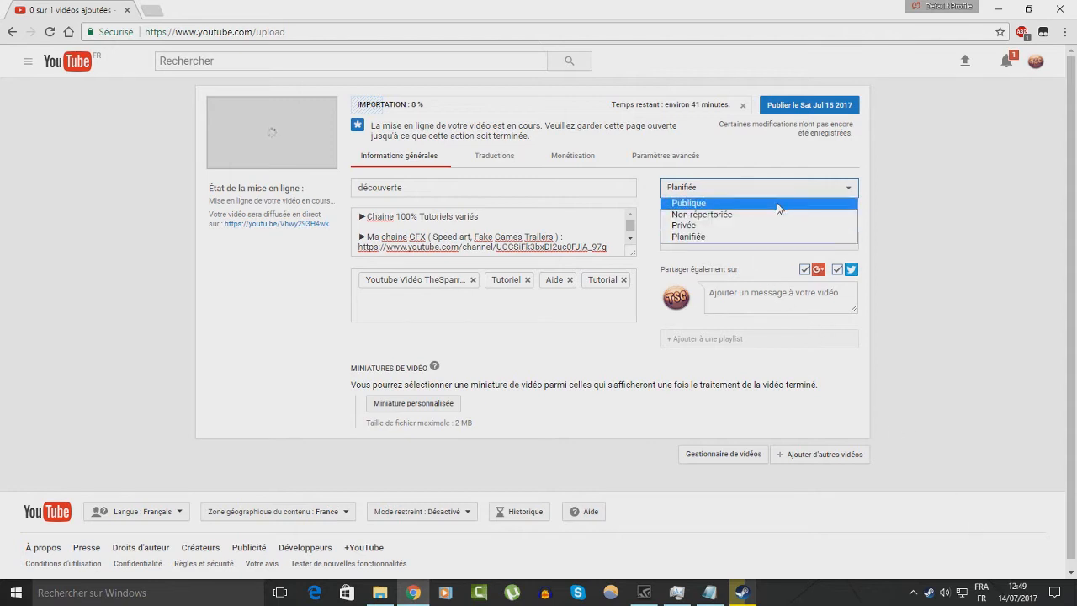
pyautogui.click(779, 203)
# - Look at the share message field and the playlist selector for the uploaded video
pyautogui.click(771, 246)
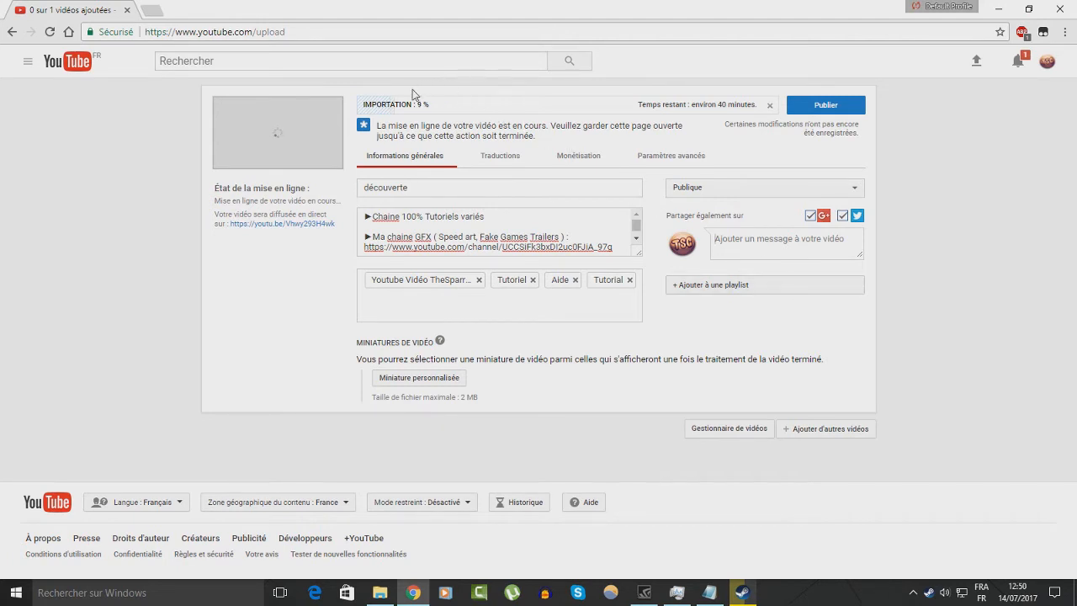
pyautogui.click(696, 283)
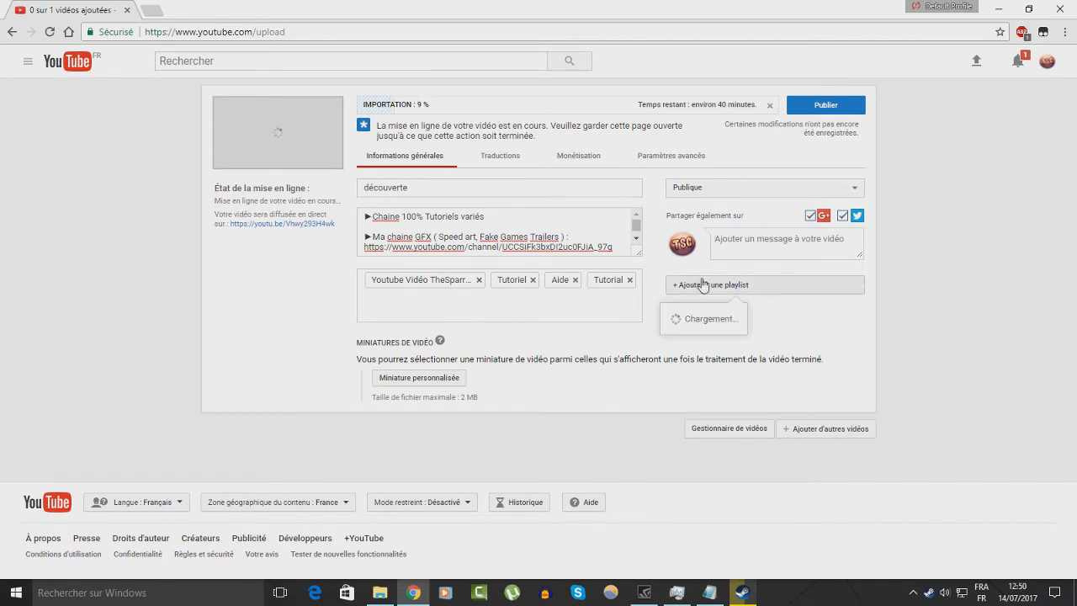
pyautogui.click(704, 285)
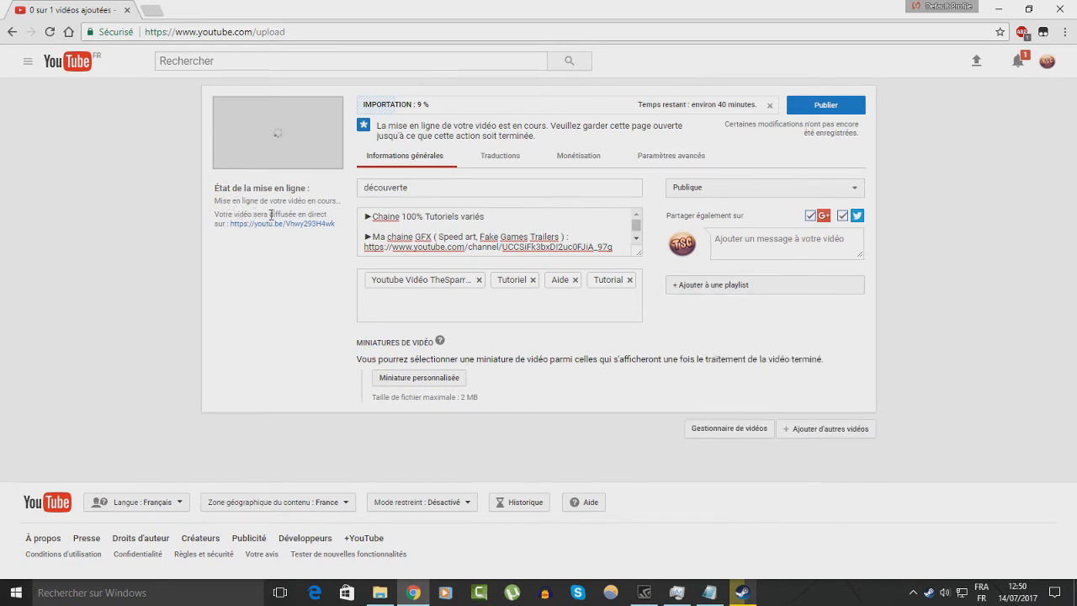
# - View the video's watch page through its share link and return to the upload page
pyautogui.click(247, 225)
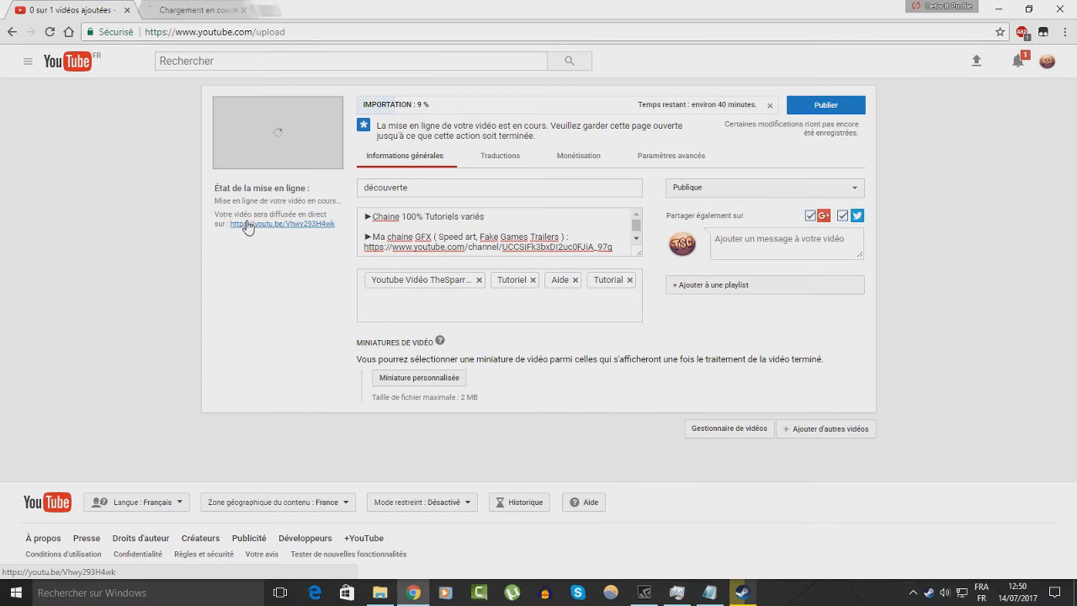
pyautogui.click(212, 14)
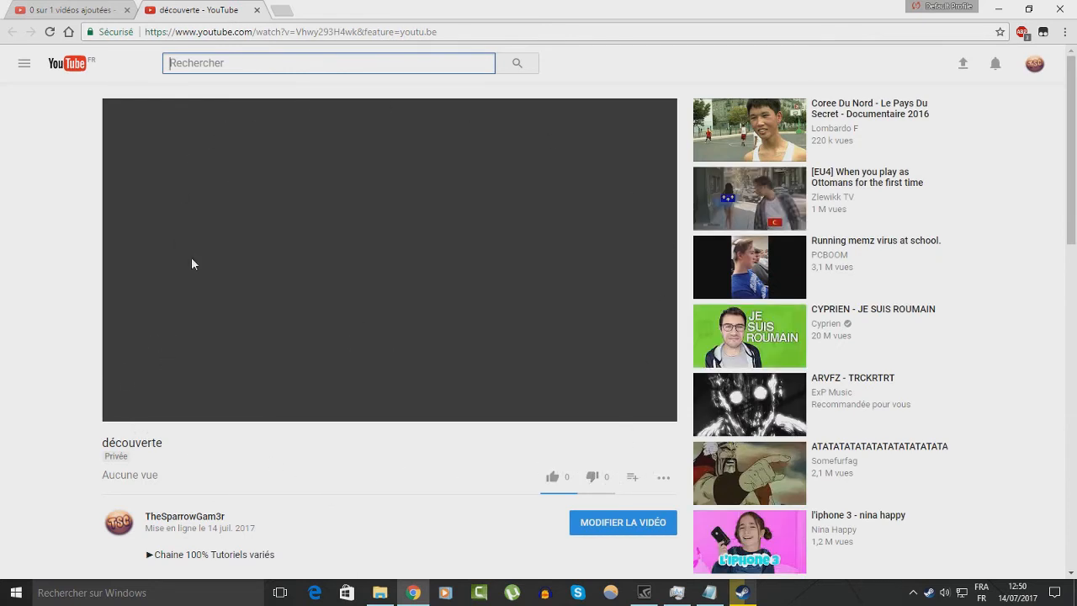
pyautogui.click(42, 9)
pyautogui.click(256, 9)
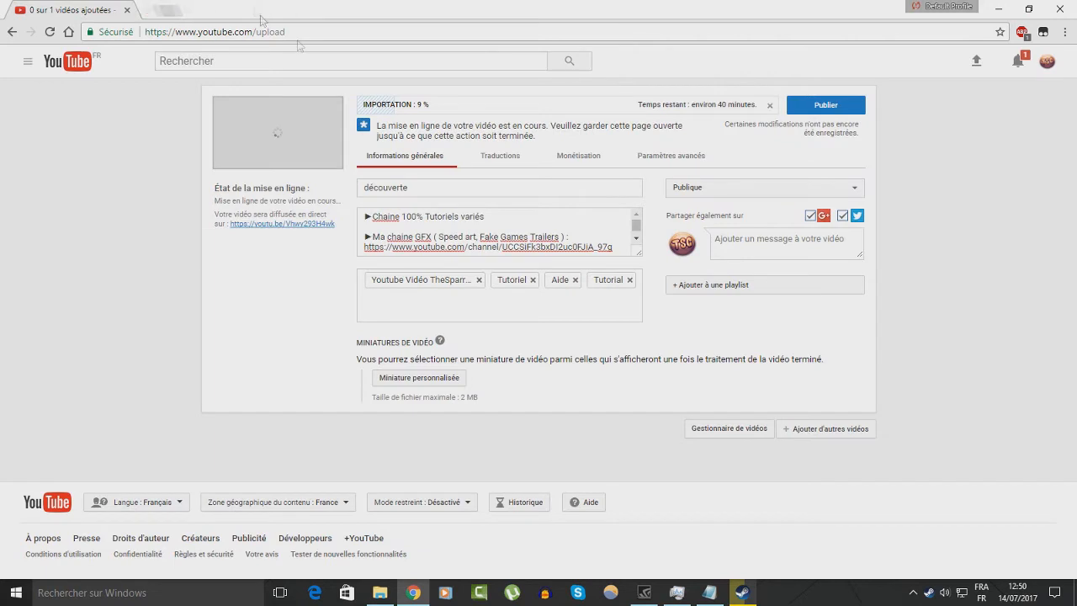
# - Set the original language of the video's text to Français and make it the default for new uploads
pyautogui.click(515, 158)
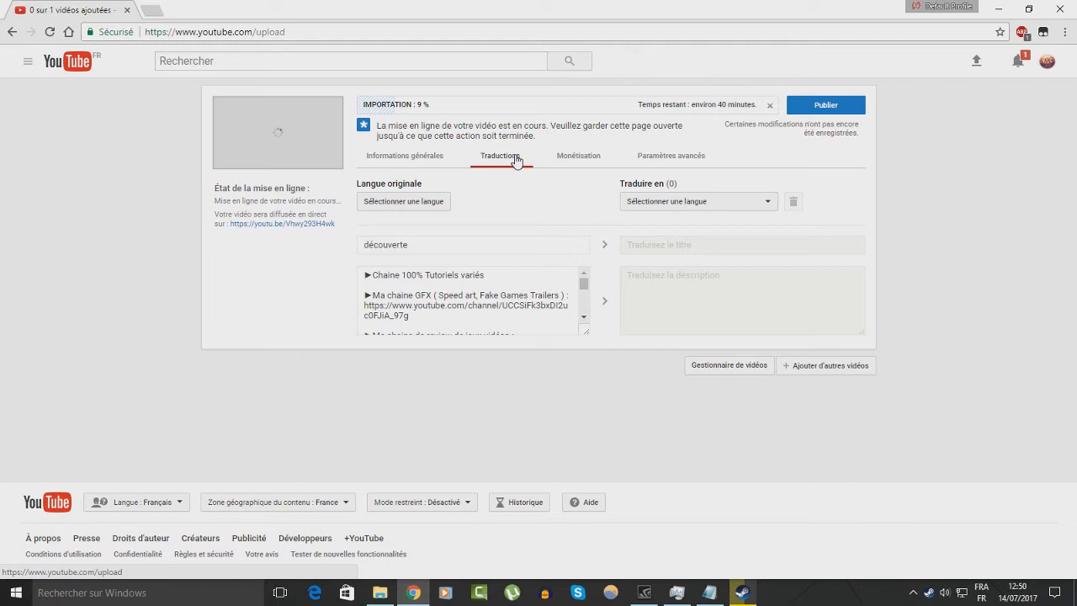
pyautogui.click(438, 205)
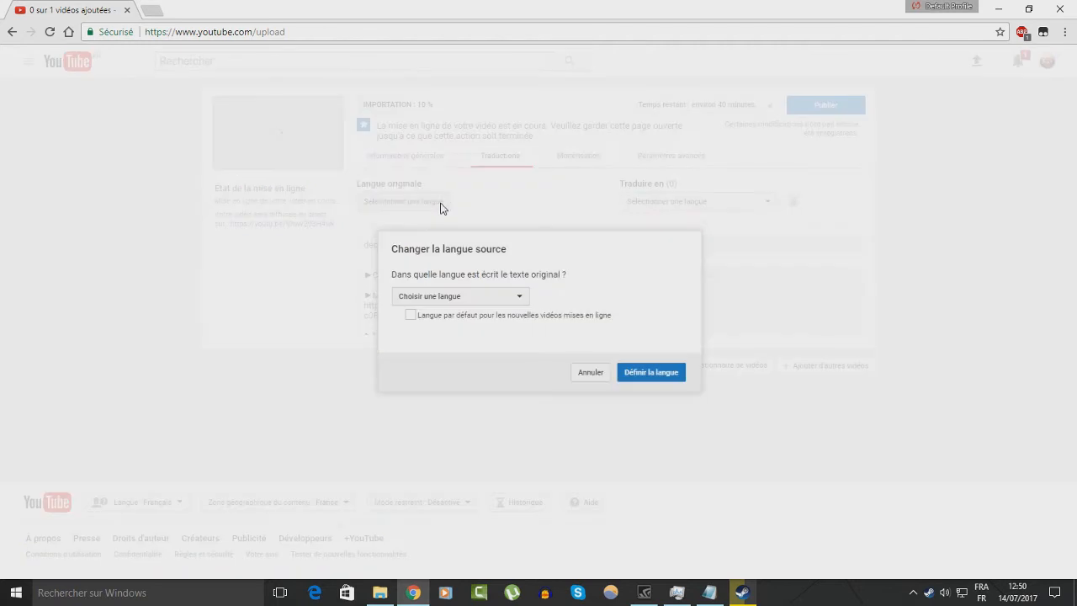
pyautogui.click(462, 297)
pyautogui.click(448, 316)
pyautogui.click(411, 315)
pyautogui.click(632, 370)
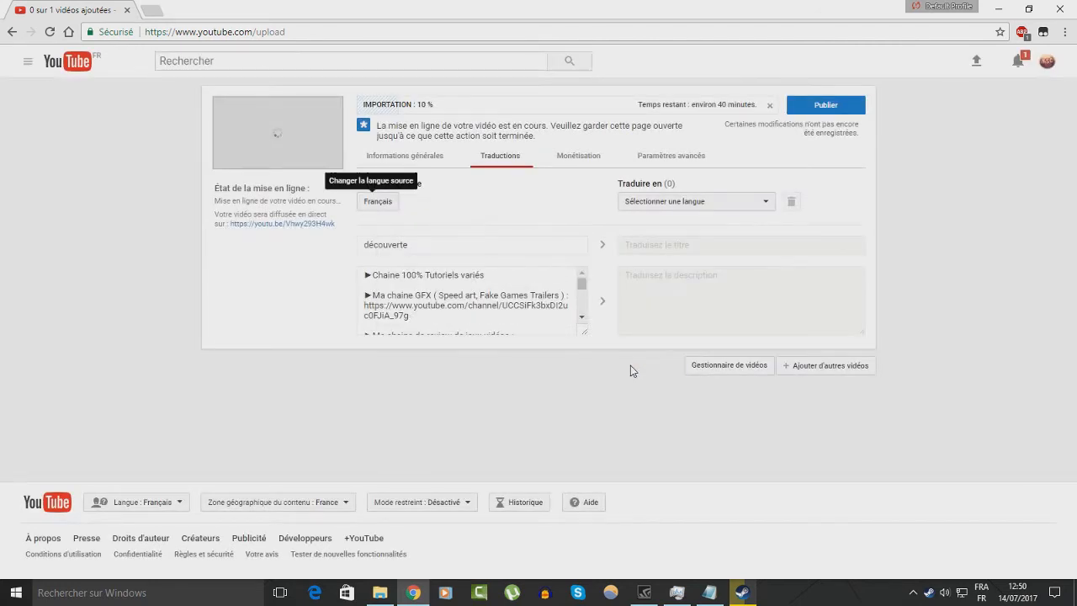
# - Try to add Français as a target language for translating the title and description
pyautogui.click(644, 210)
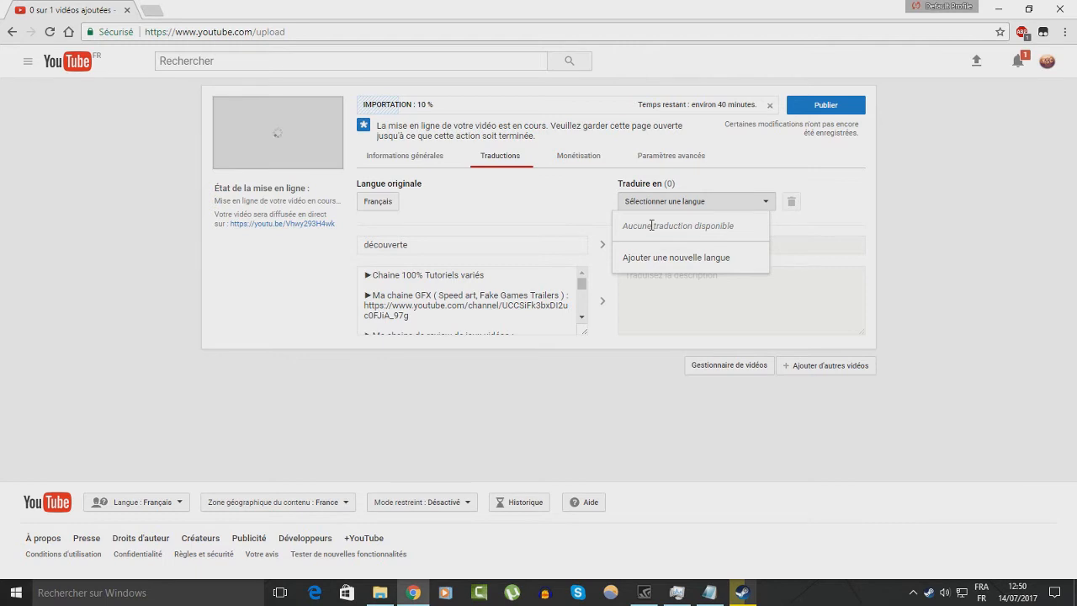
pyautogui.click(909, 202)
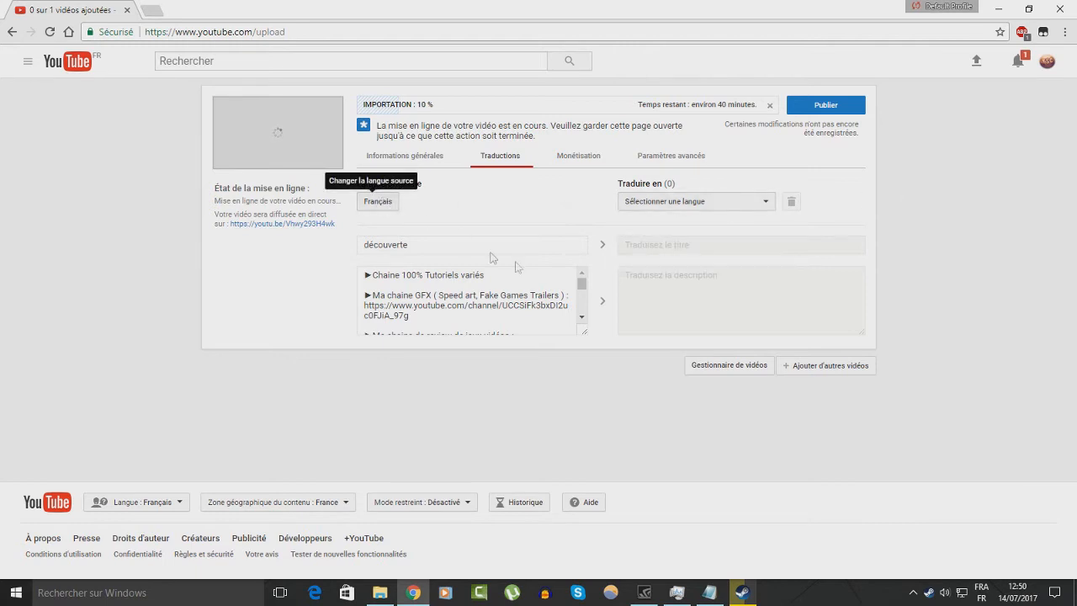
pyautogui.click(671, 208)
pyautogui.click(673, 259)
pyautogui.click(467, 305)
pyautogui.click(420, 328)
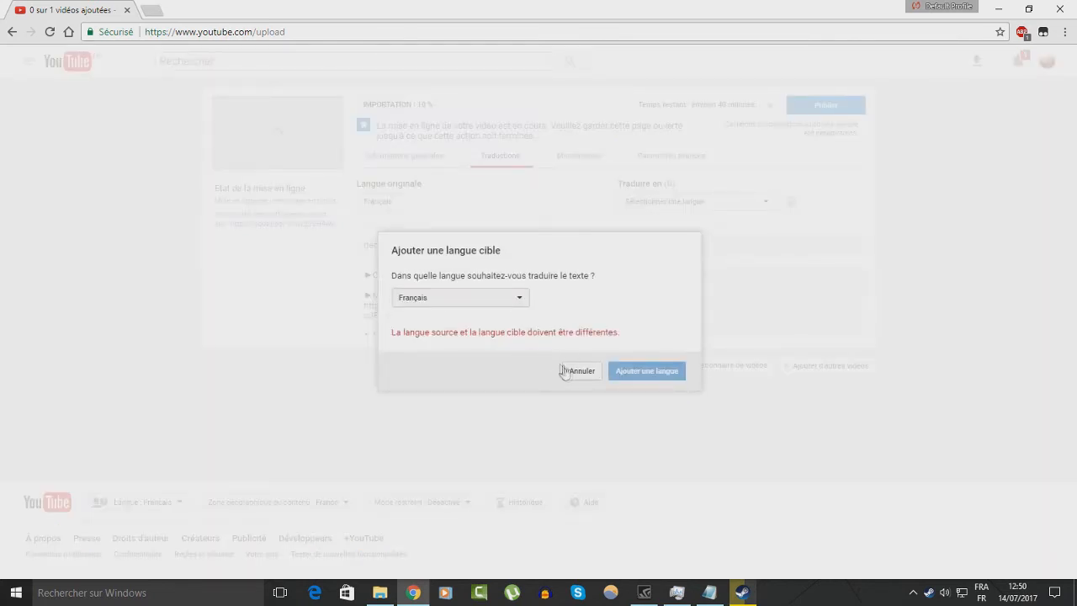
pyautogui.click(577, 371)
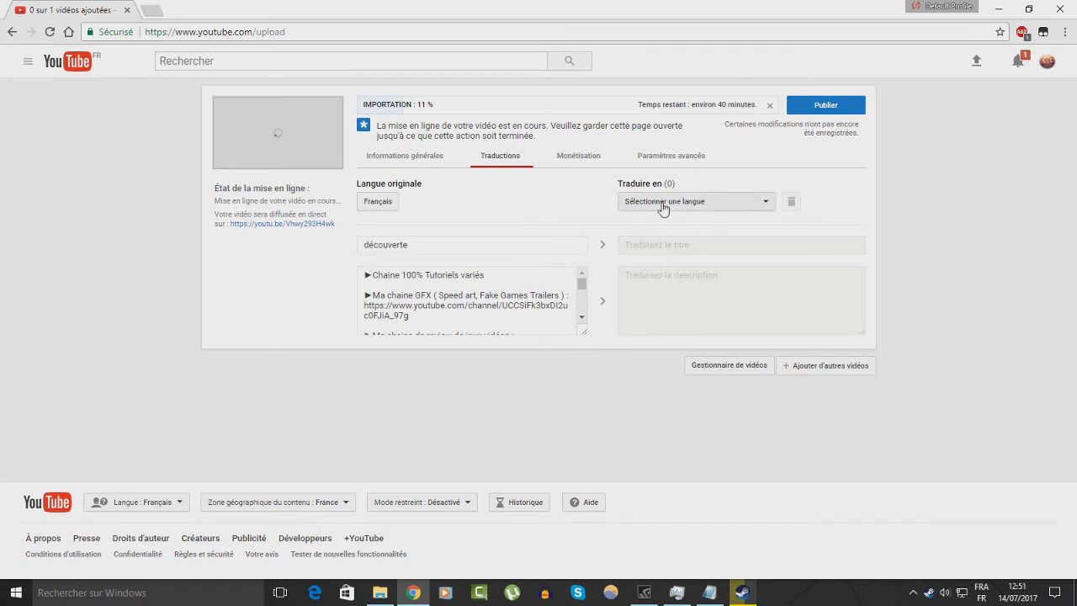
# - Disable ad monetisation for the video and enable it again
pyautogui.click(578, 157)
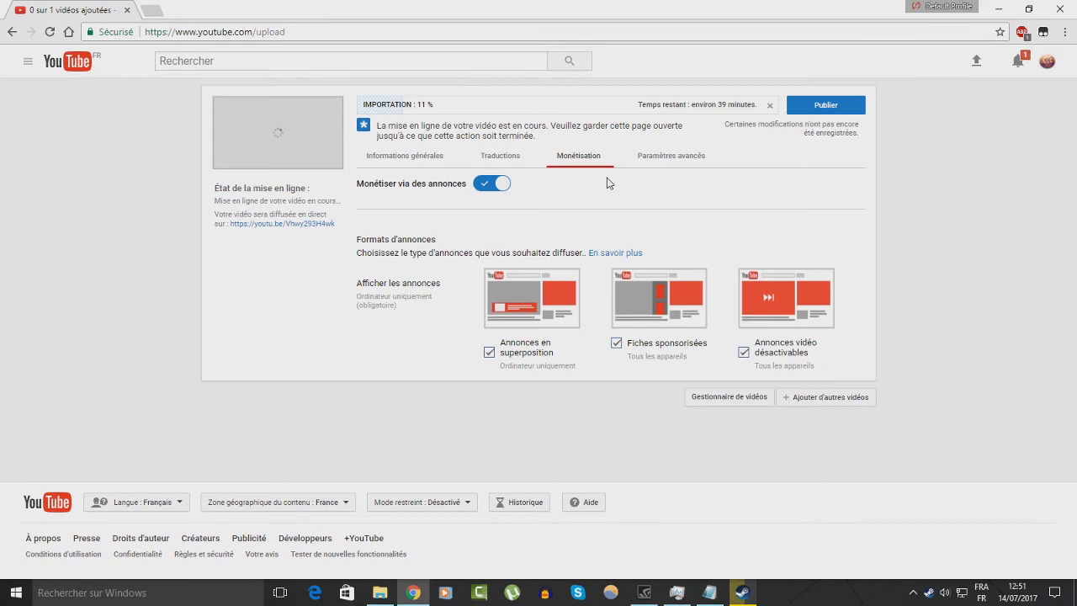
pyautogui.click(497, 185)
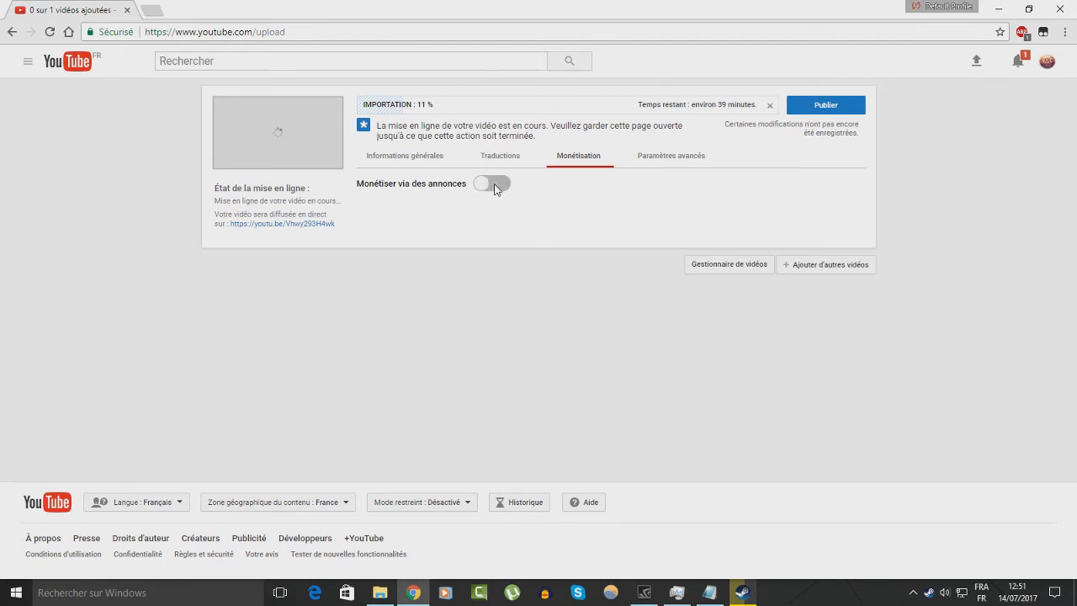
pyautogui.click(494, 185)
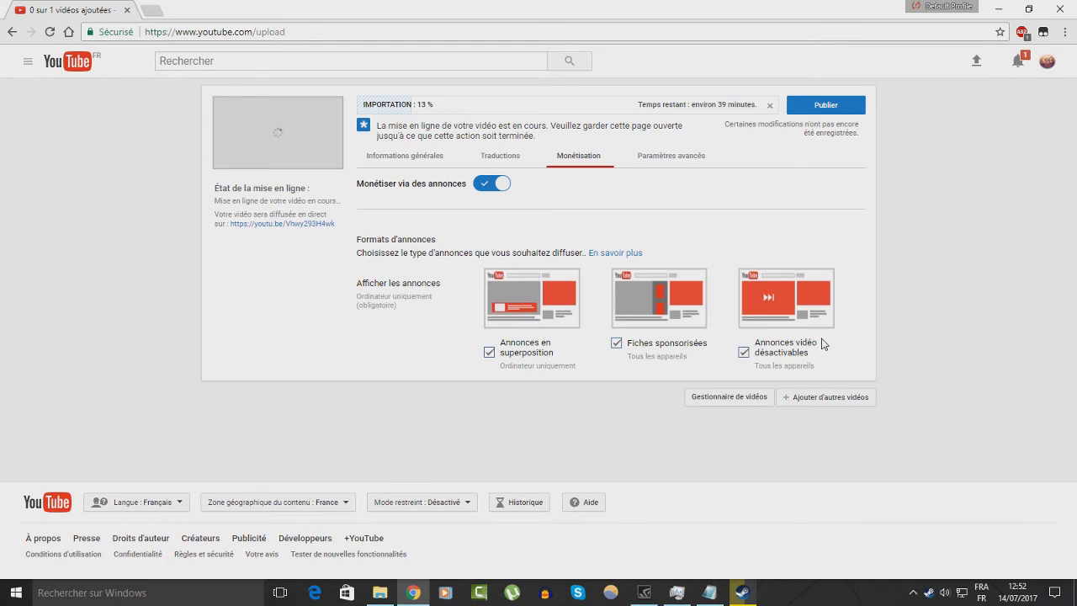
# - Check the comment display and sorting options in the video's advanced settings
pyautogui.click(673, 166)
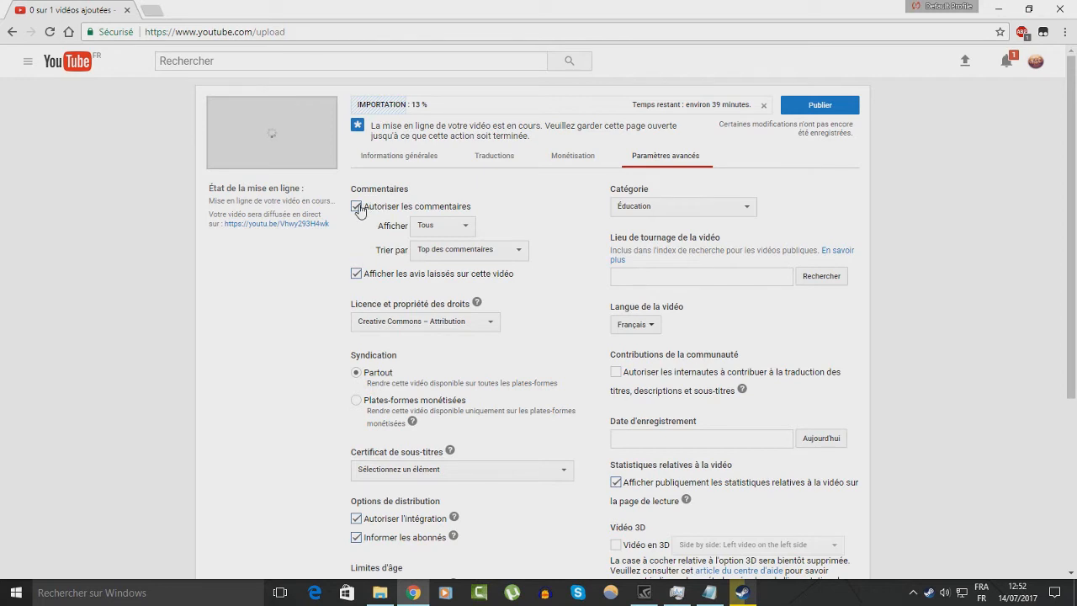
pyautogui.click(423, 225)
pyautogui.click(553, 246)
pyautogui.click(520, 251)
pyautogui.click(521, 254)
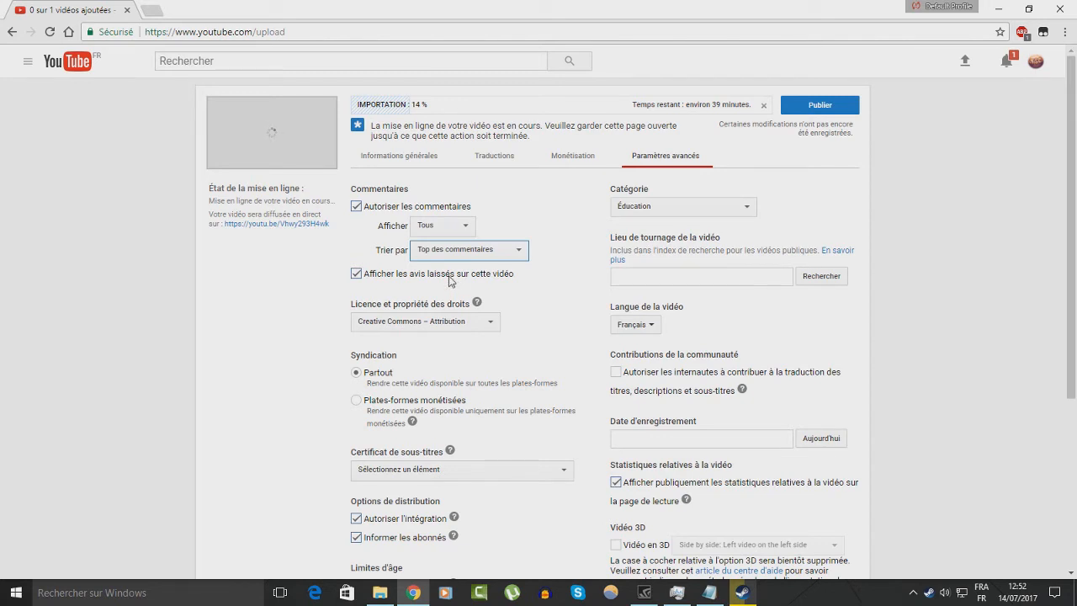
# - Try Licence YouTube standard as the video's licence and return to Creative Commons – Attribution
pyautogui.scroll(-1, 448, 280)
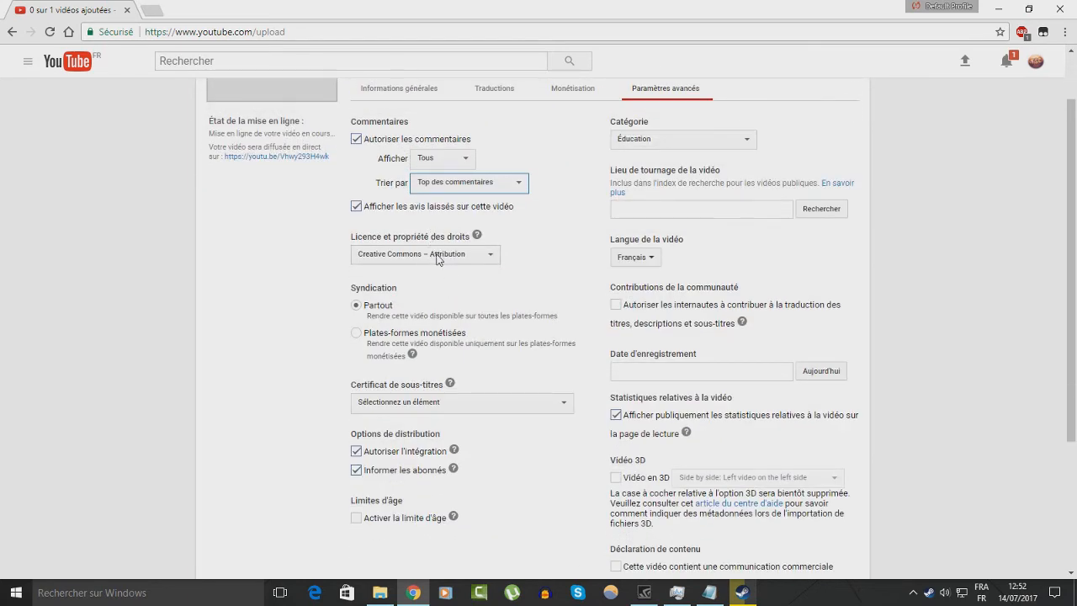
pyautogui.click(437, 260)
pyautogui.click(436, 269)
pyautogui.click(435, 256)
pyautogui.click(436, 281)
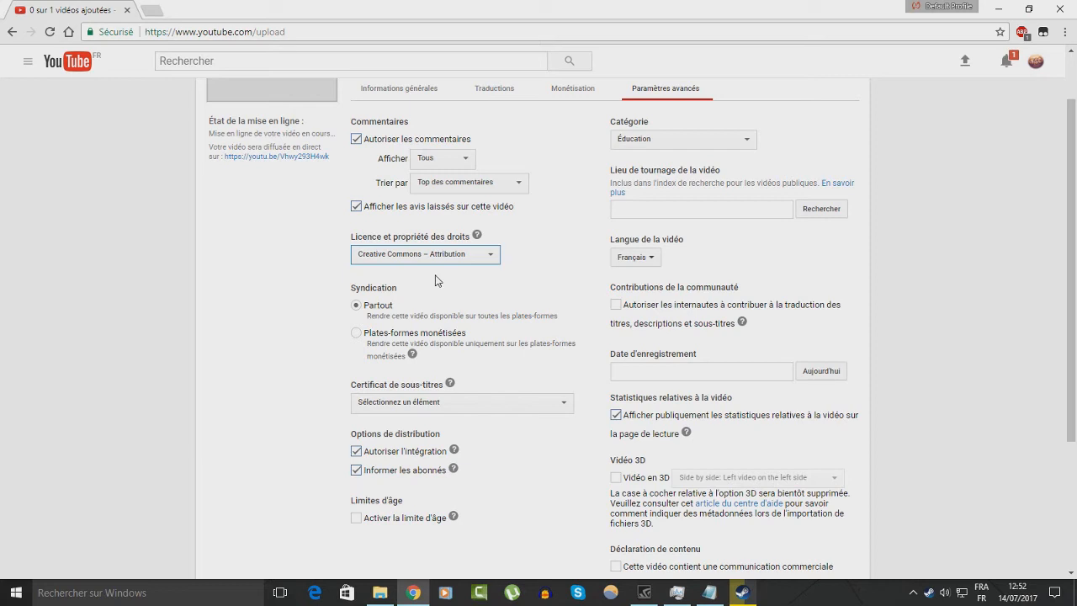
# - Set the video's licence to Licence YouTube standard
pyautogui.click(447, 258)
pyautogui.click(445, 271)
pyautogui.click(444, 271)
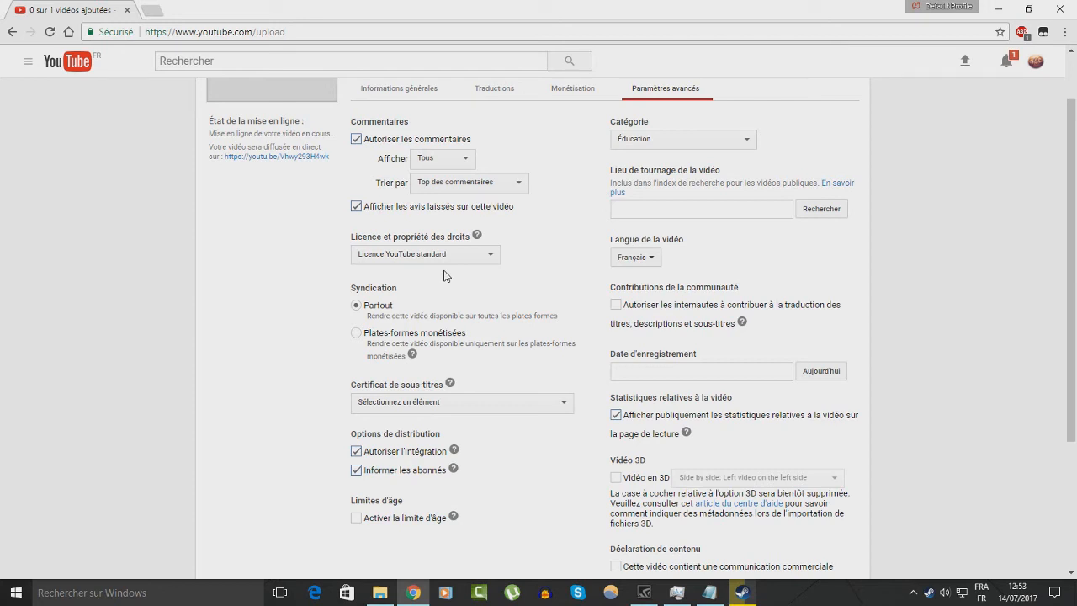
# - Switch the licence to Creative Commons – Attribution and back to Licence YouTube standard
pyautogui.click(414, 257)
pyautogui.click(411, 285)
pyautogui.click(415, 257)
pyautogui.click(418, 273)
# - Switch syndication to Plates-formes monétisées, read its help note, and set syndication back to Partout
pyautogui.scroll(-1, 353, 252)
pyautogui.click(283, 225)
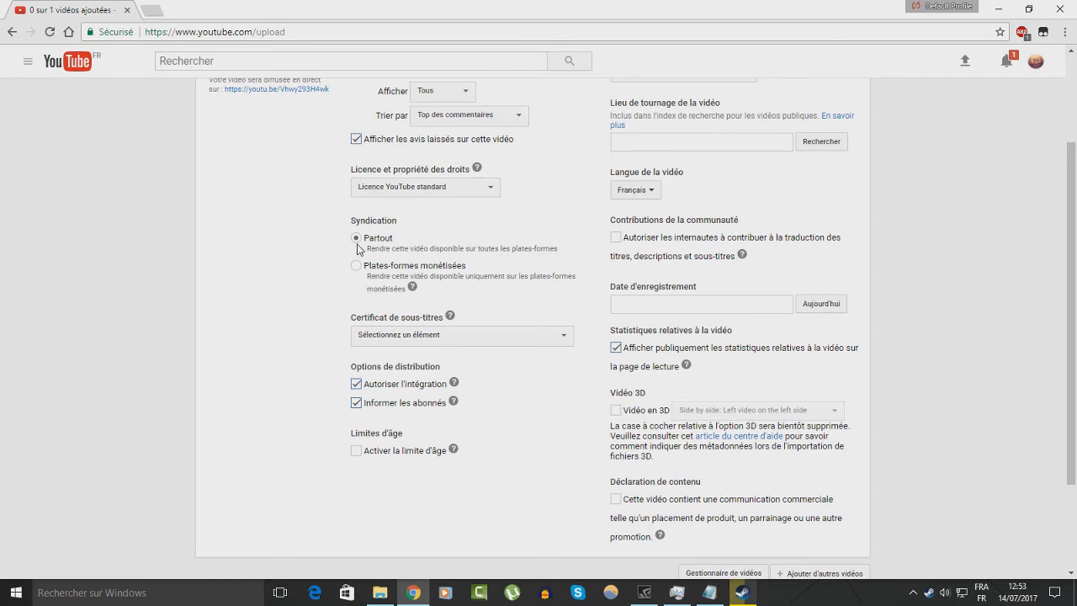
pyautogui.click(357, 266)
pyautogui.moveTo(413, 290)
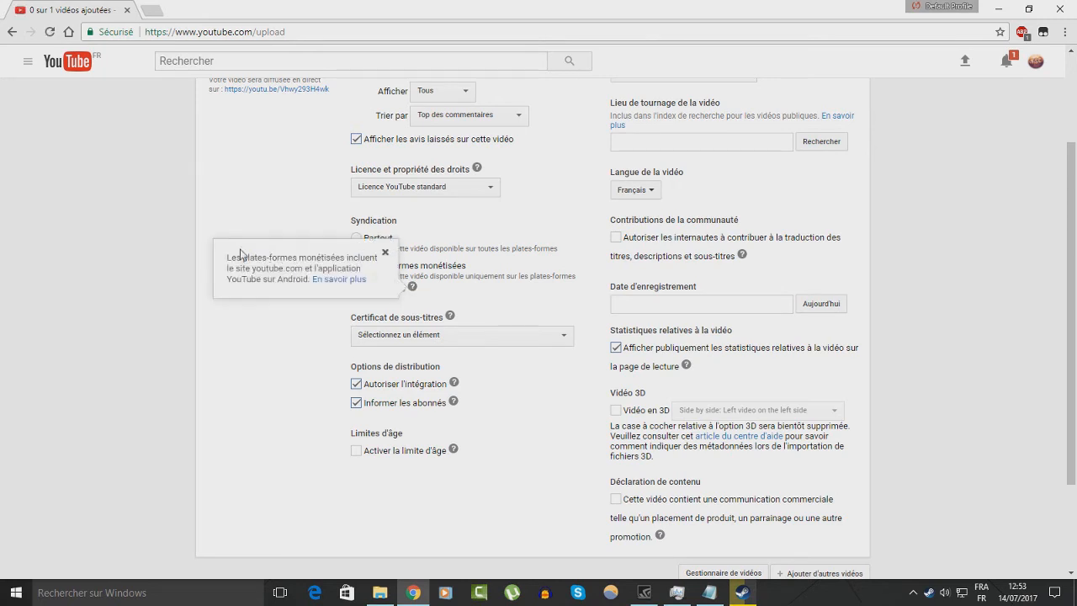
pyautogui.click(385, 255)
pyautogui.click(368, 239)
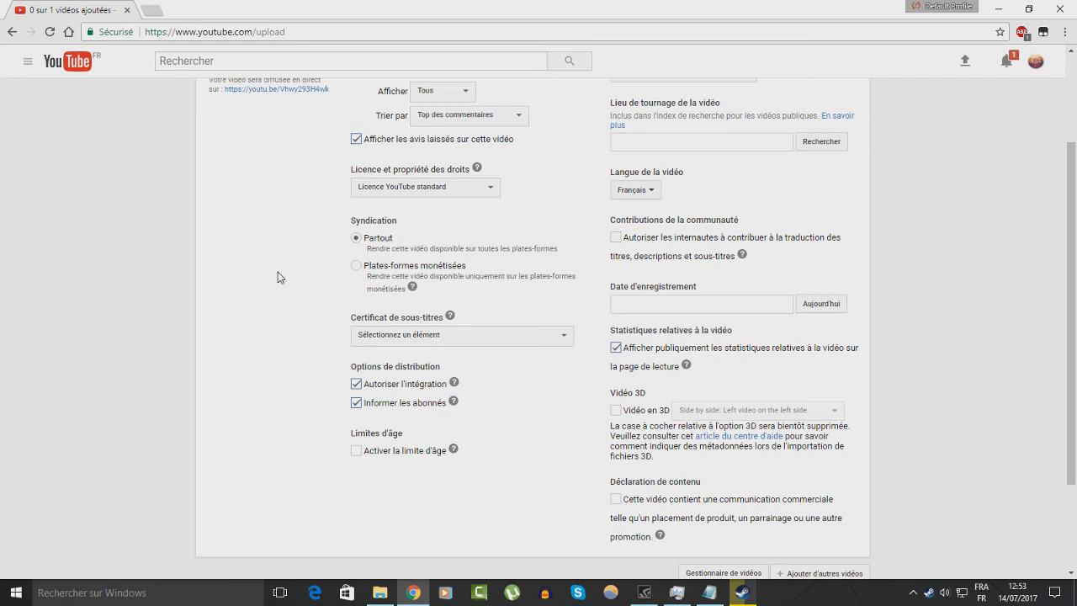
# - Examine the Certificat de sous-titres choices and the help note, leaving the certificate unselected
pyautogui.click(408, 340)
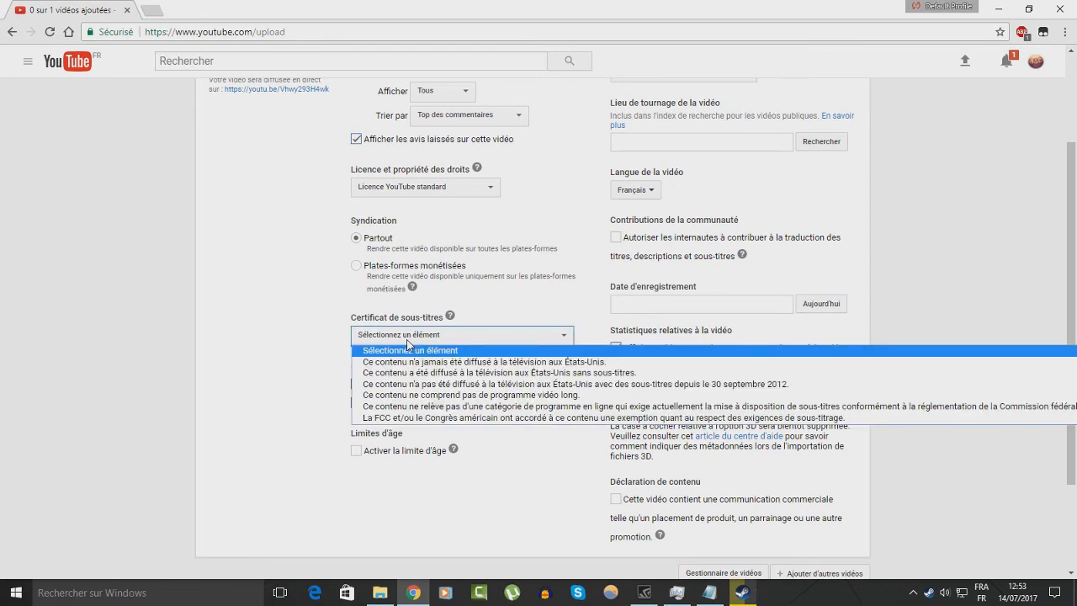
pyautogui.click(408, 341)
pyautogui.click(408, 341)
pyautogui.click(408, 341)
pyautogui.click(450, 316)
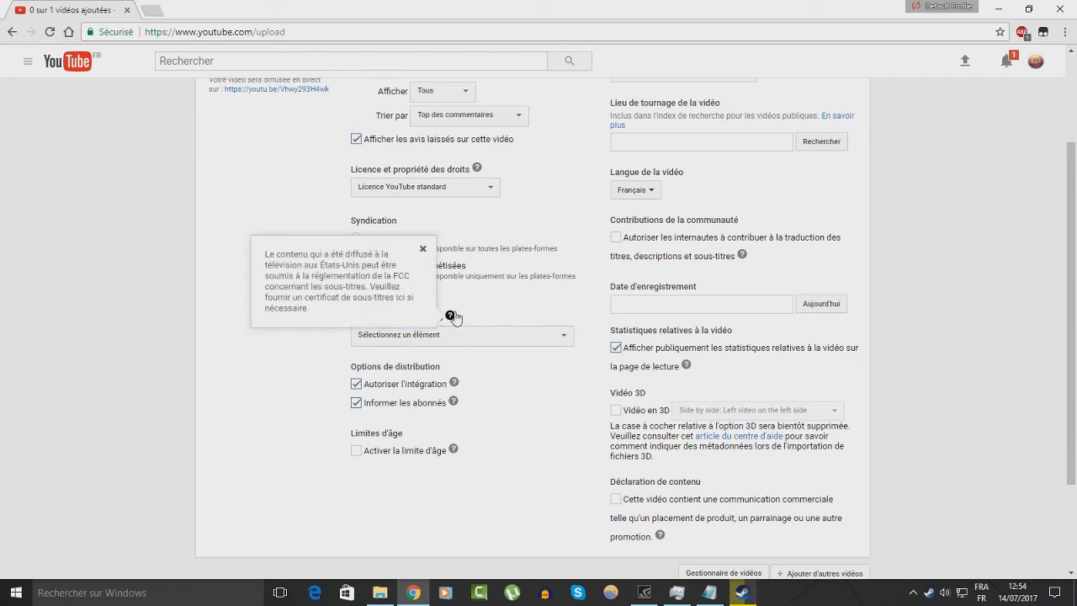
pyautogui.click(447, 341)
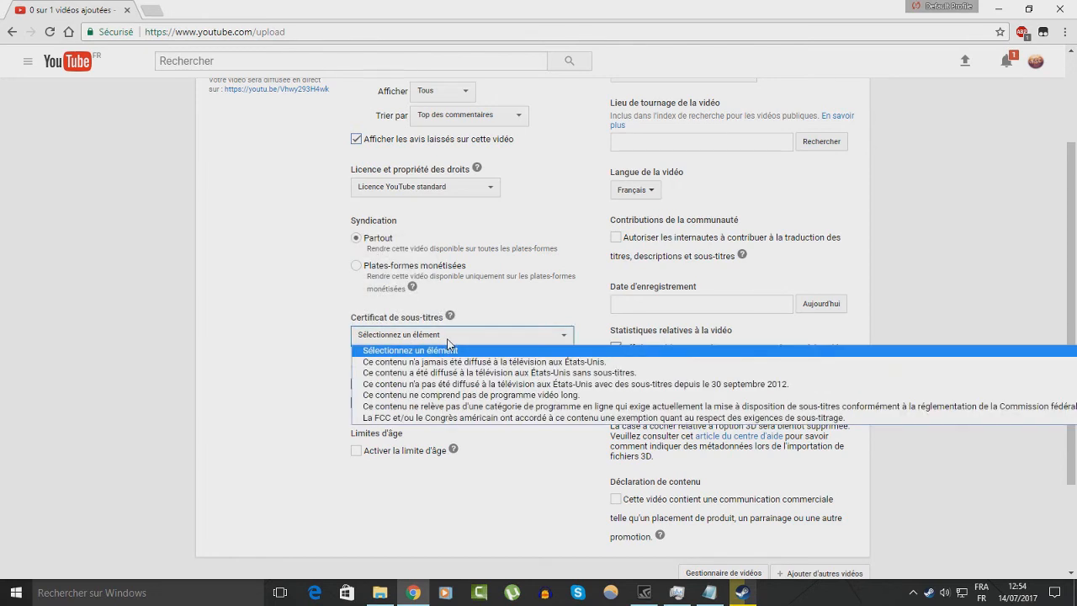
pyautogui.click(207, 300)
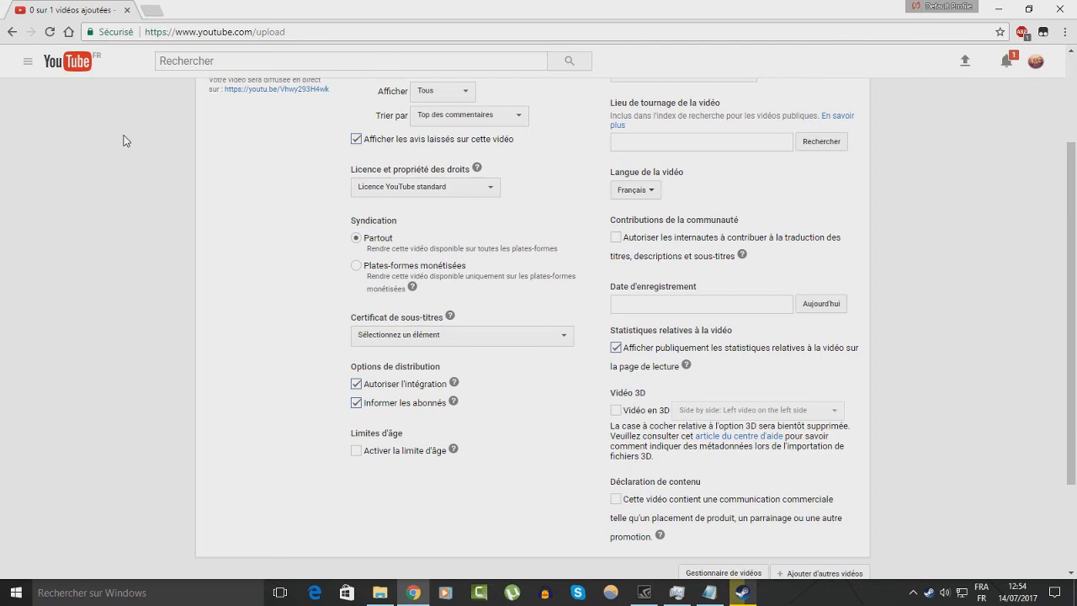
# - Read the help note on the age restriction and enable Activer la limite d'âge
pyautogui.scroll(-3, 127, 154)
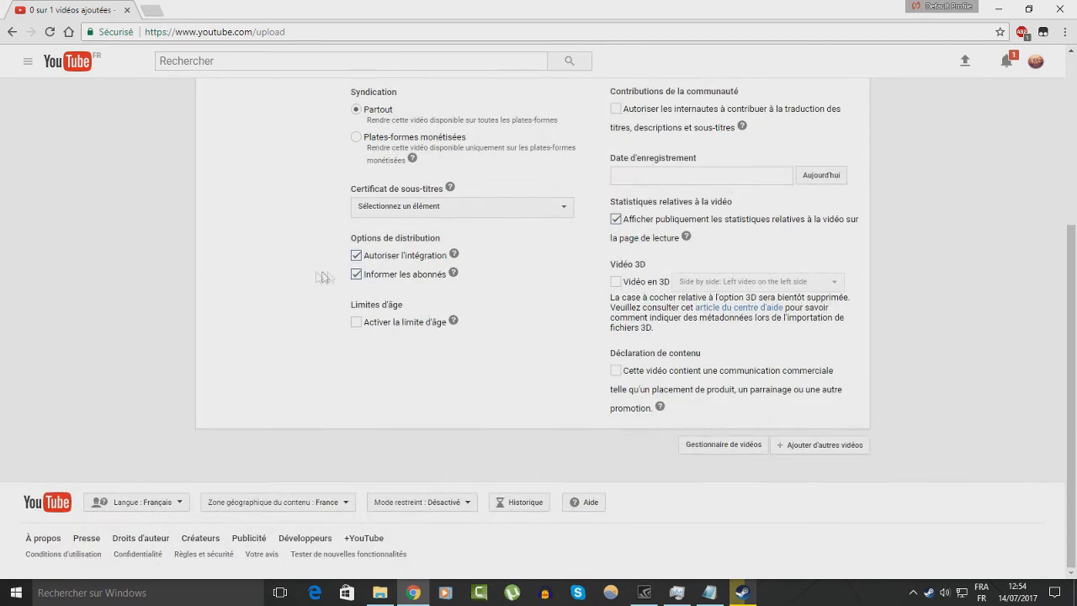
pyautogui.click(453, 322)
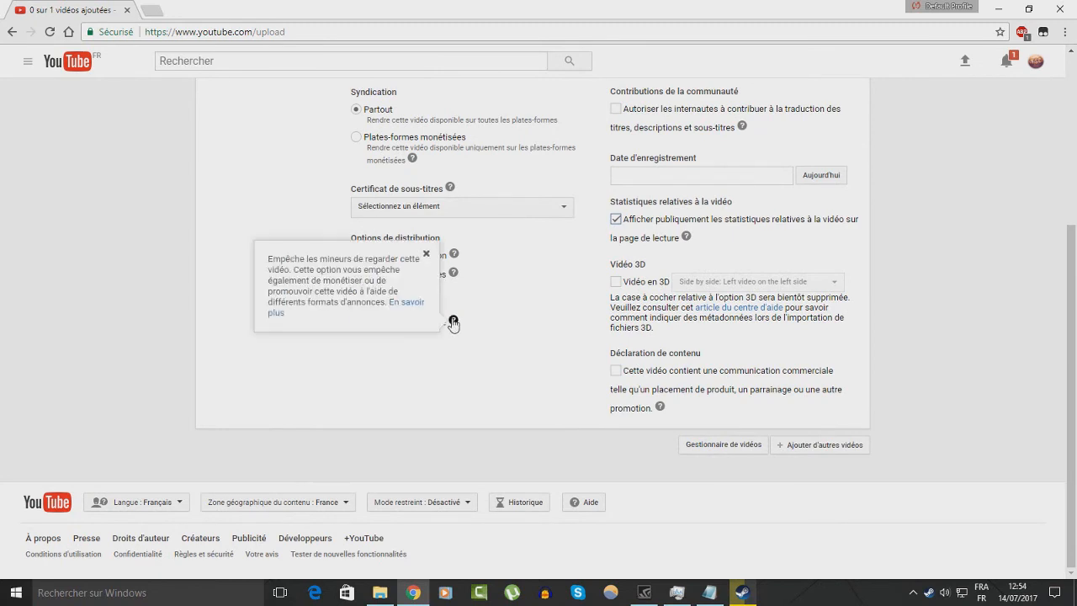
pyautogui.click(426, 254)
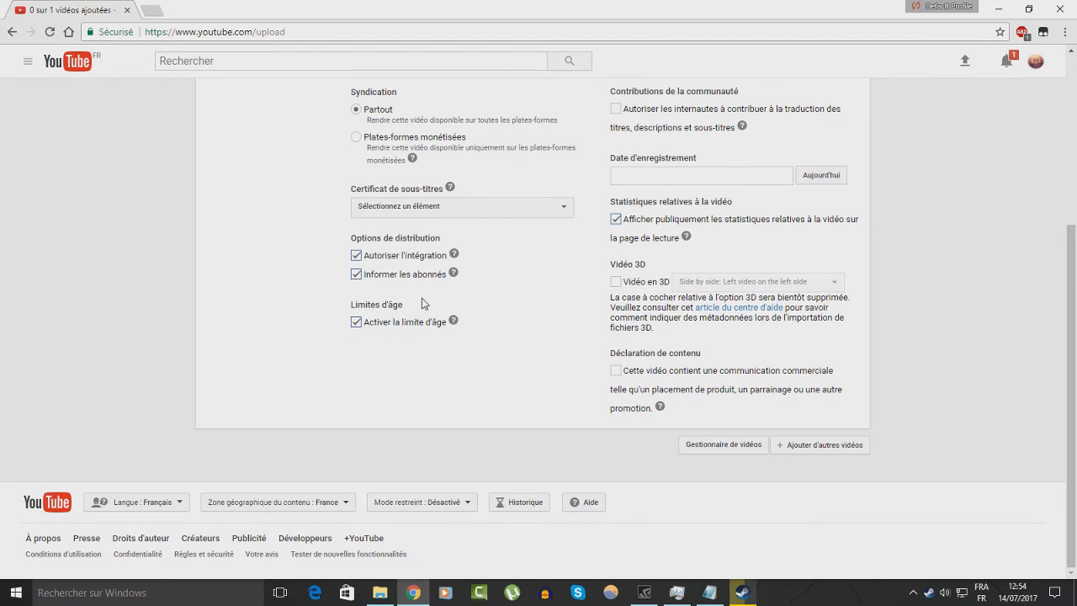
# - Examine the available video categories and the video language setting, keeping Éducation and Français
pyautogui.scroll(3, 422, 302)
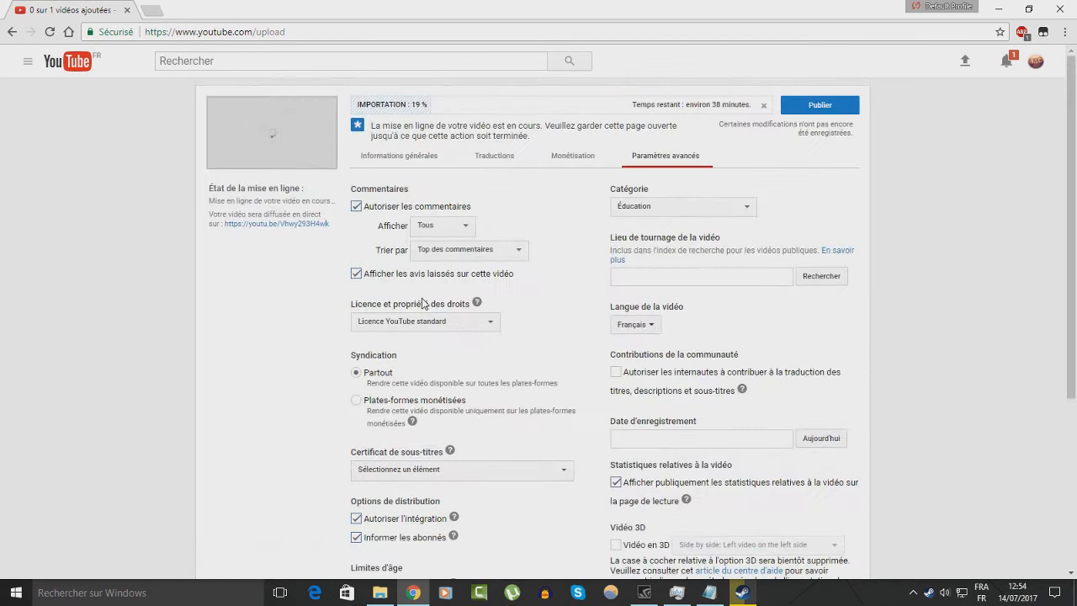
pyautogui.click(648, 207)
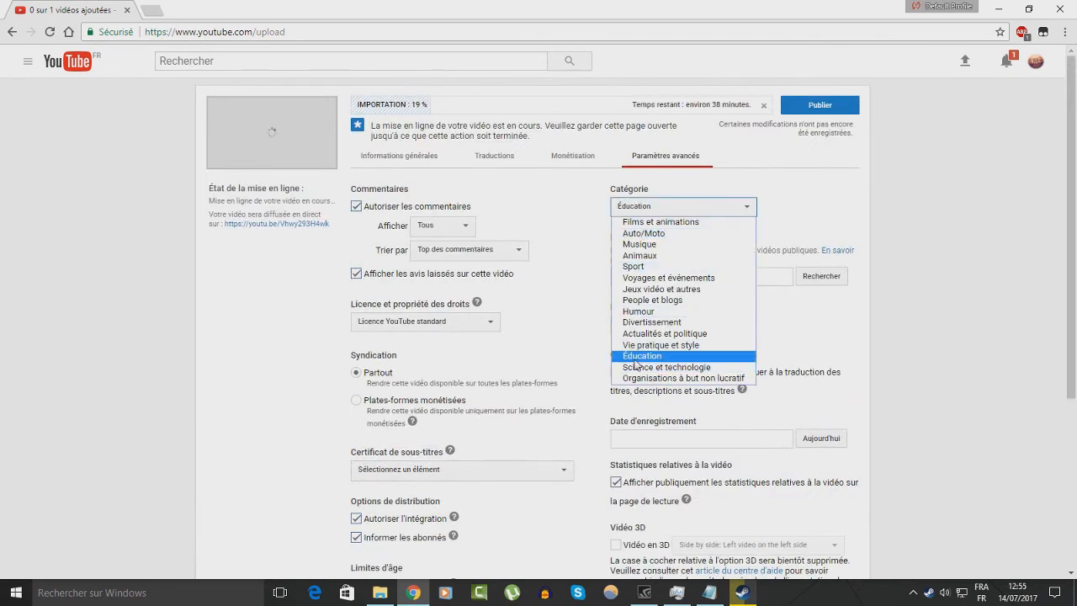
pyautogui.click(683, 207)
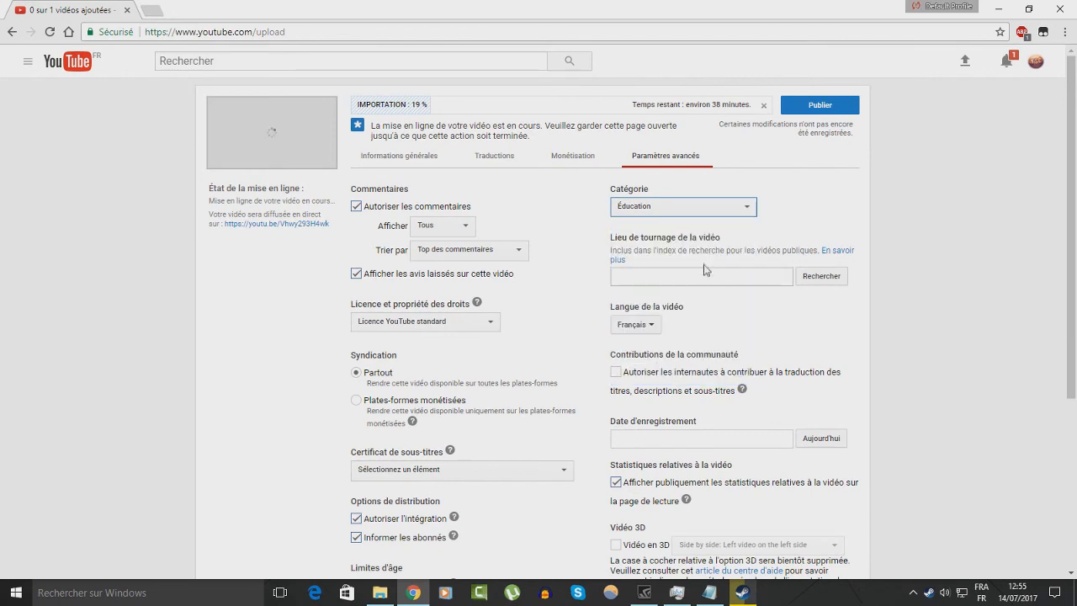
pyautogui.scroll(-1, 858, 286)
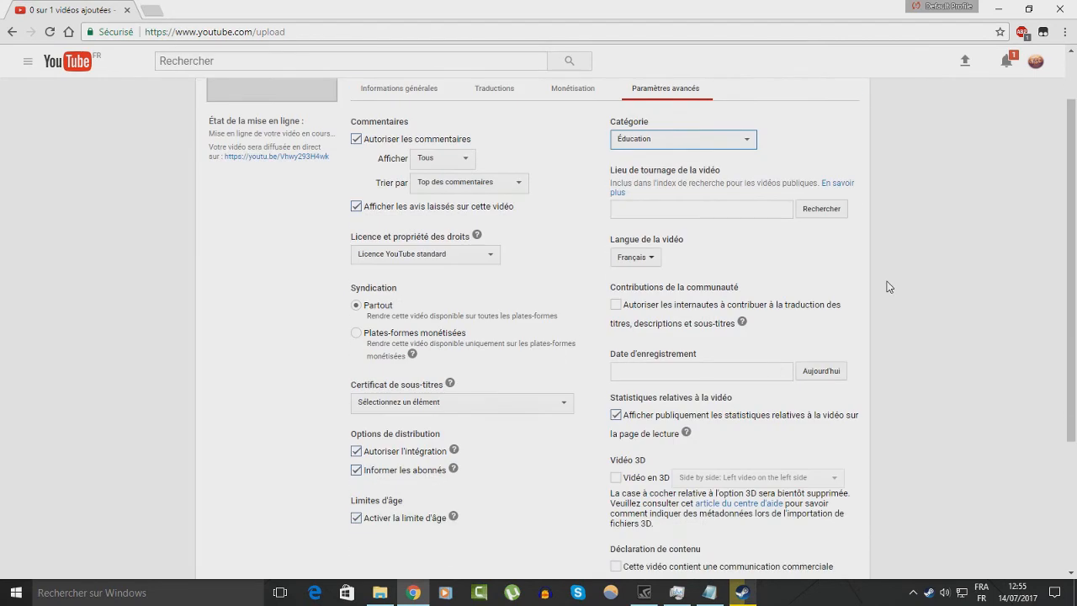
pyautogui.click(653, 260)
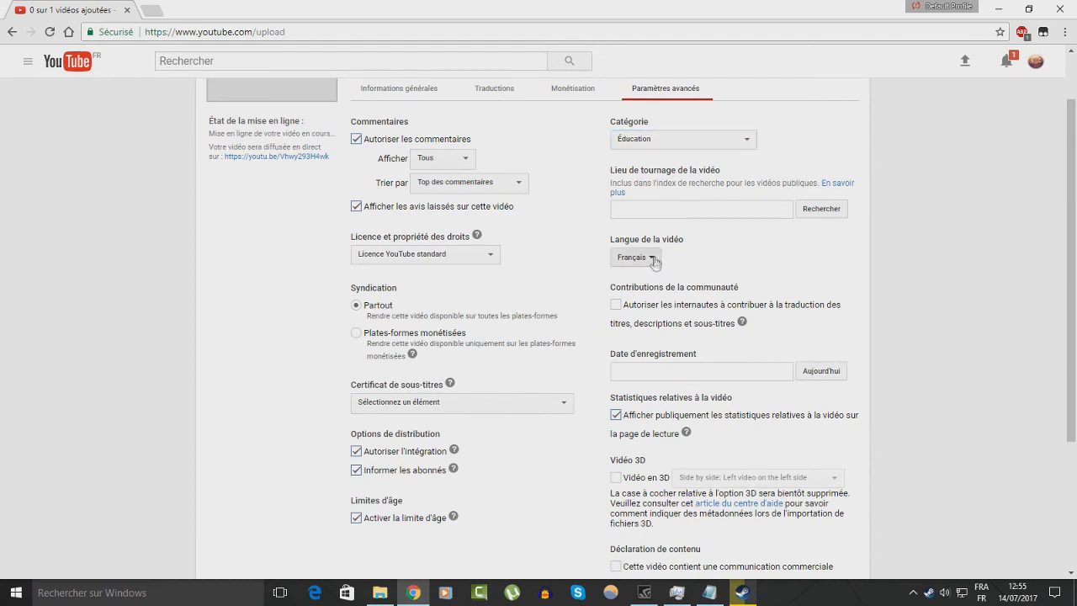
pyautogui.click(654, 262)
# - Toggle community translation contributions on and back off, and set the recording date to today, 14 juillet 2017
pyautogui.scroll(-1, 654, 262)
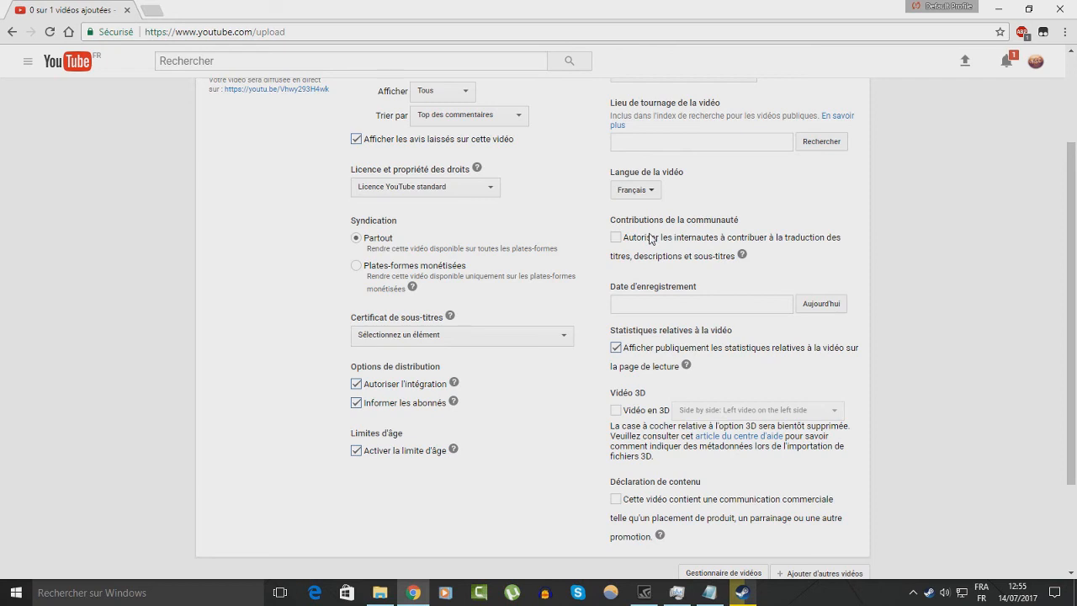
pyautogui.doubleClick(649, 239)
pyautogui.click(898, 304)
pyautogui.click(821, 302)
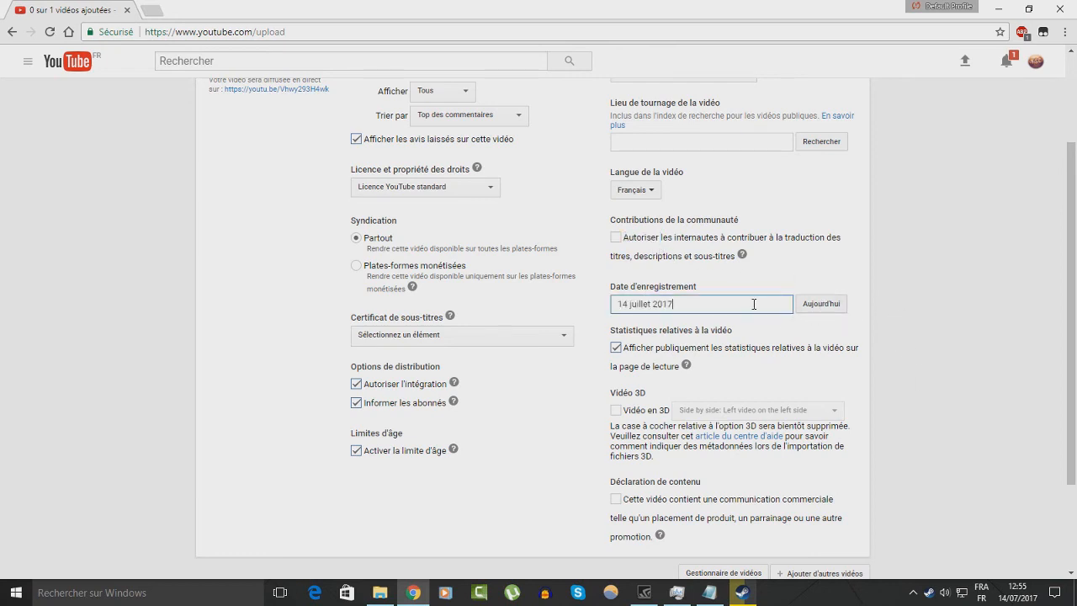
# - Toggle the public display of the video's statistics off and back on
pyautogui.scroll(-1, 688, 286)
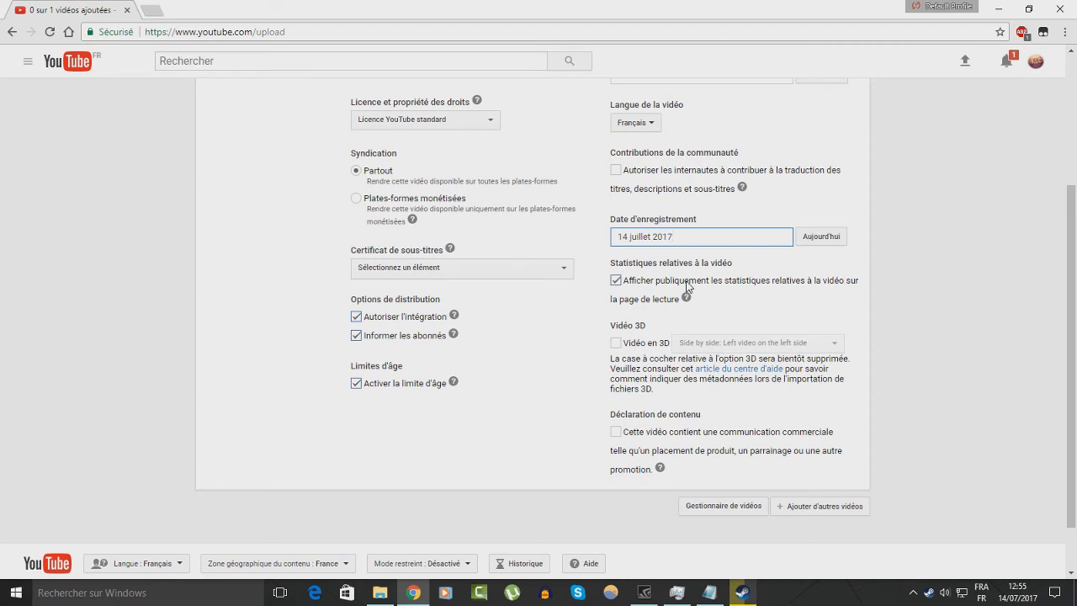
pyautogui.click(686, 283)
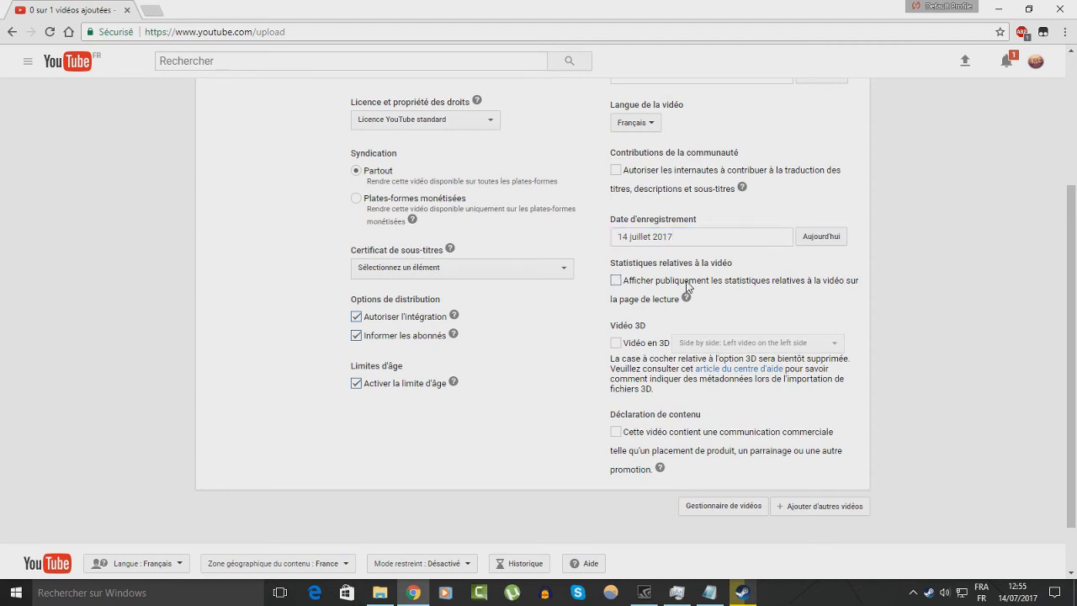
pyautogui.doubleClick(686, 283)
pyautogui.click(676, 287)
# - Declare that the video contains a commercial communication and select the option to help inform the public about it
pyautogui.scroll(-1, 915, 372)
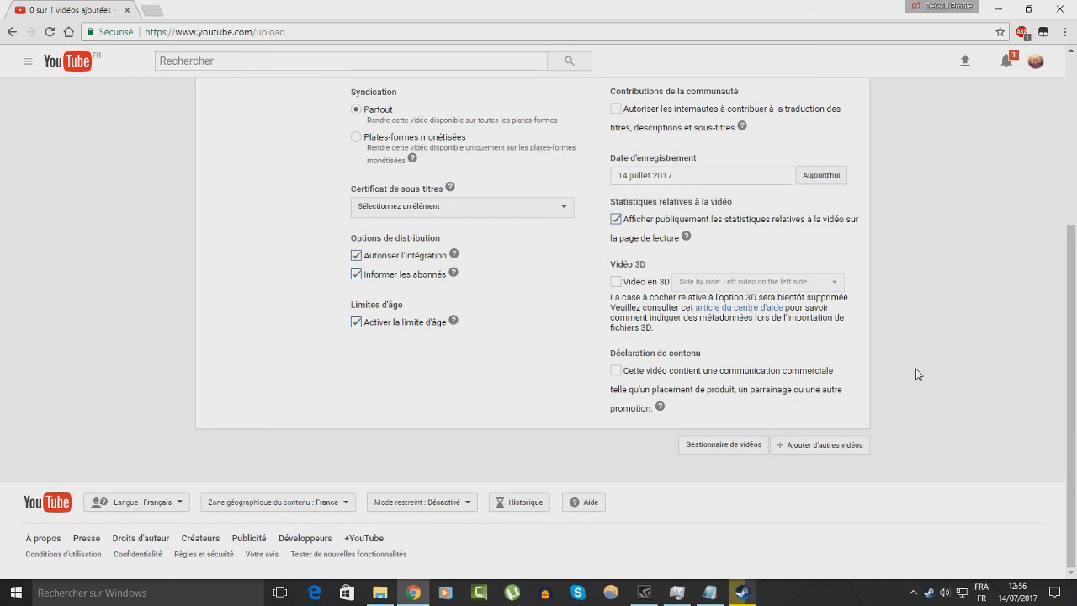
pyautogui.click(616, 371)
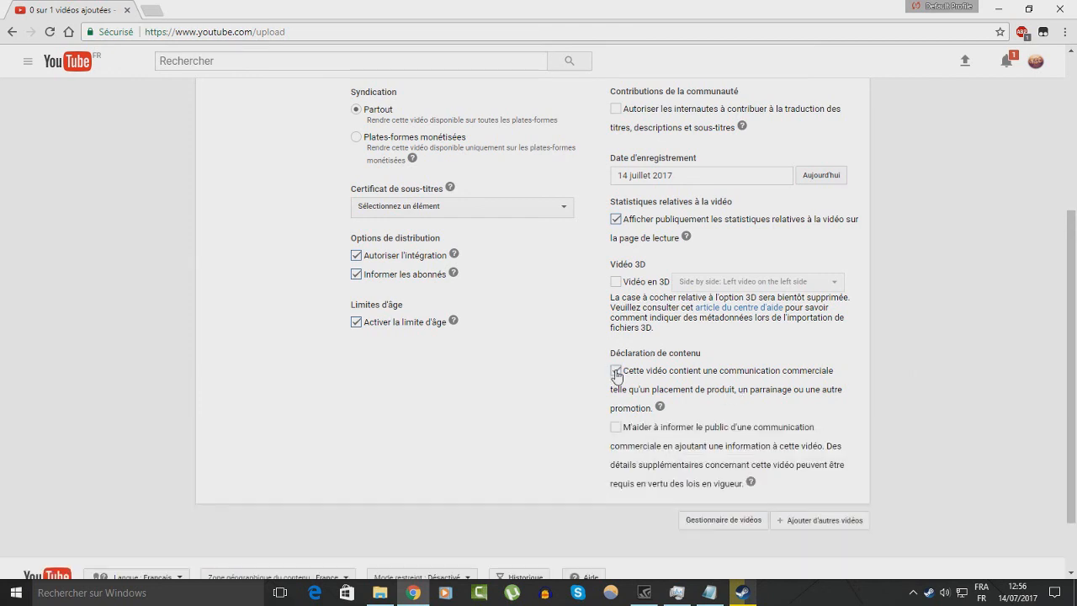
pyautogui.click(619, 429)
# - Cancel the video upload in progress and confirm the cancellation
pyautogui.scroll(3, 620, 381)
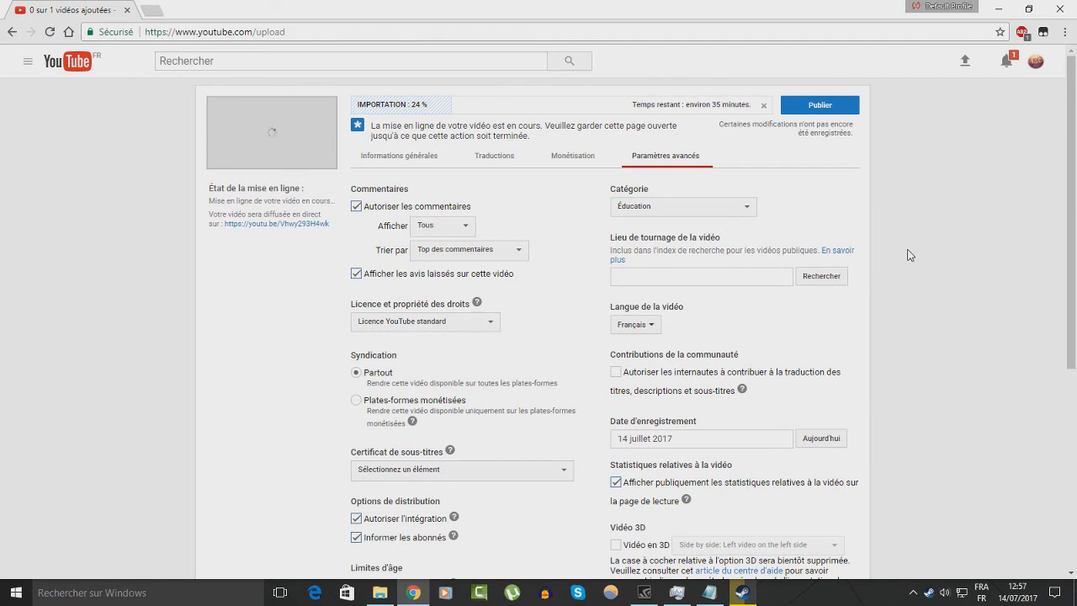
pyautogui.click(763, 105)
pyautogui.click(584, 323)
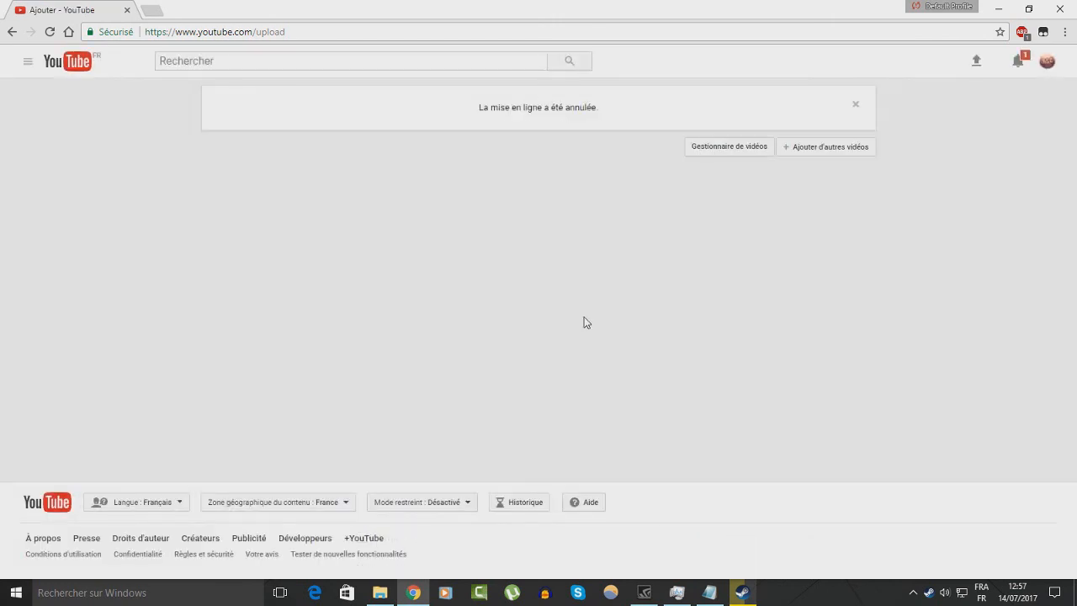